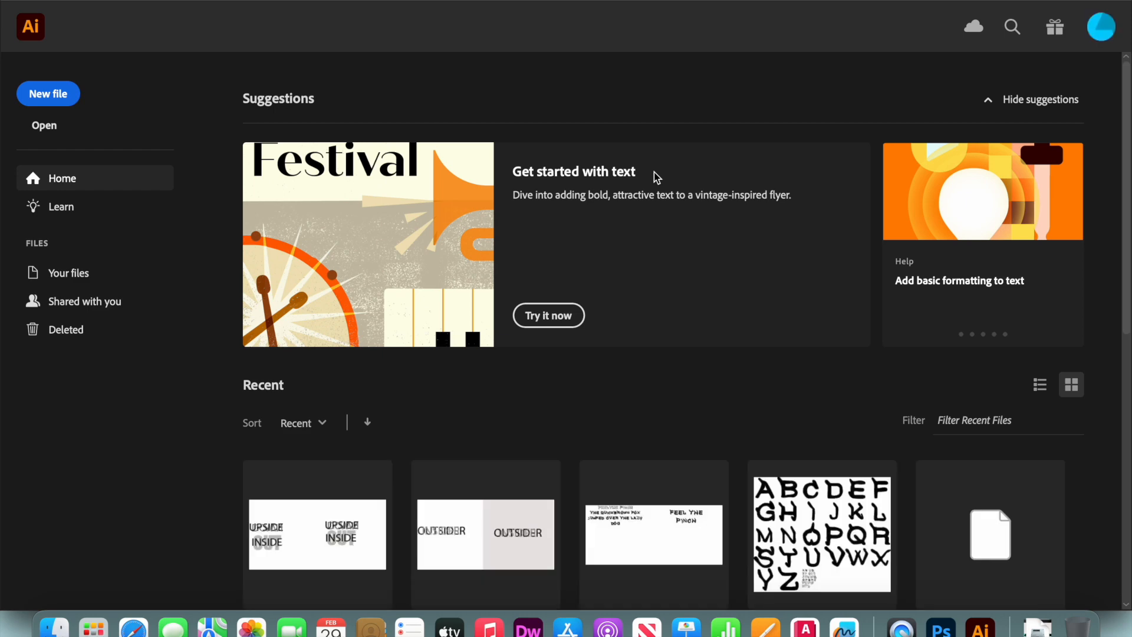
Create a new document from the recent custom preset and draw a large circle on the first artboard
key("super+n")
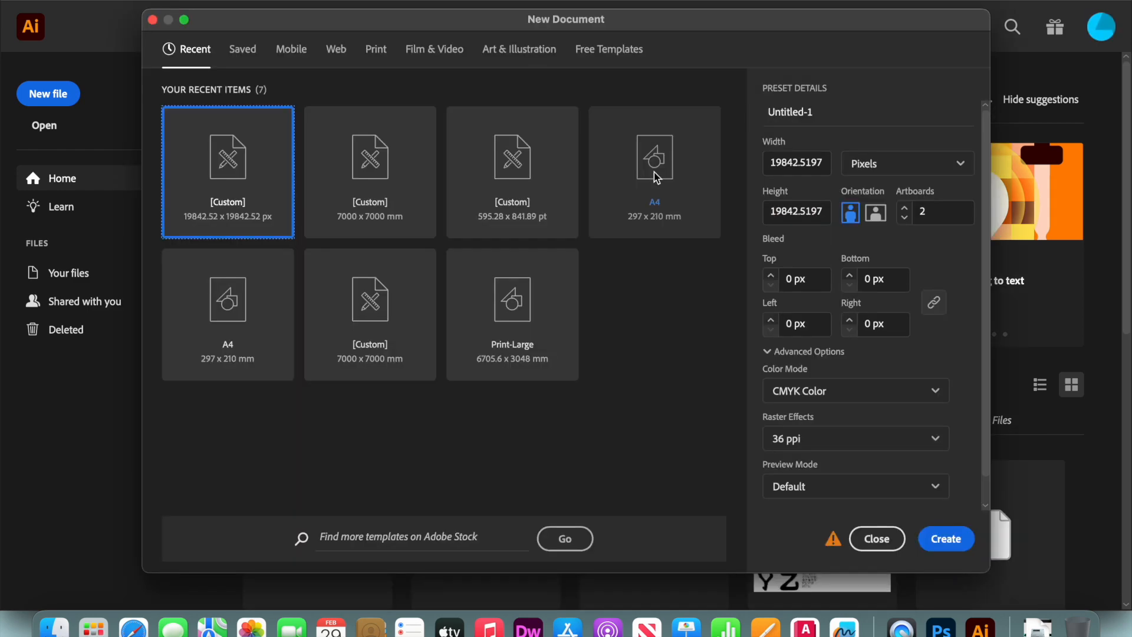
key("Return")
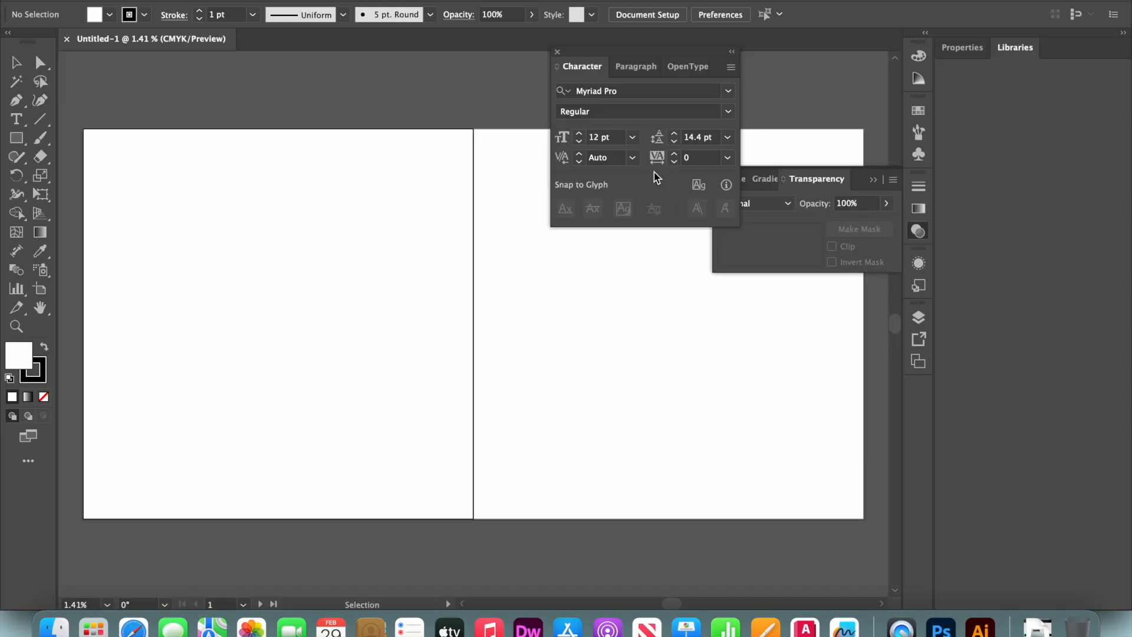
key("l")
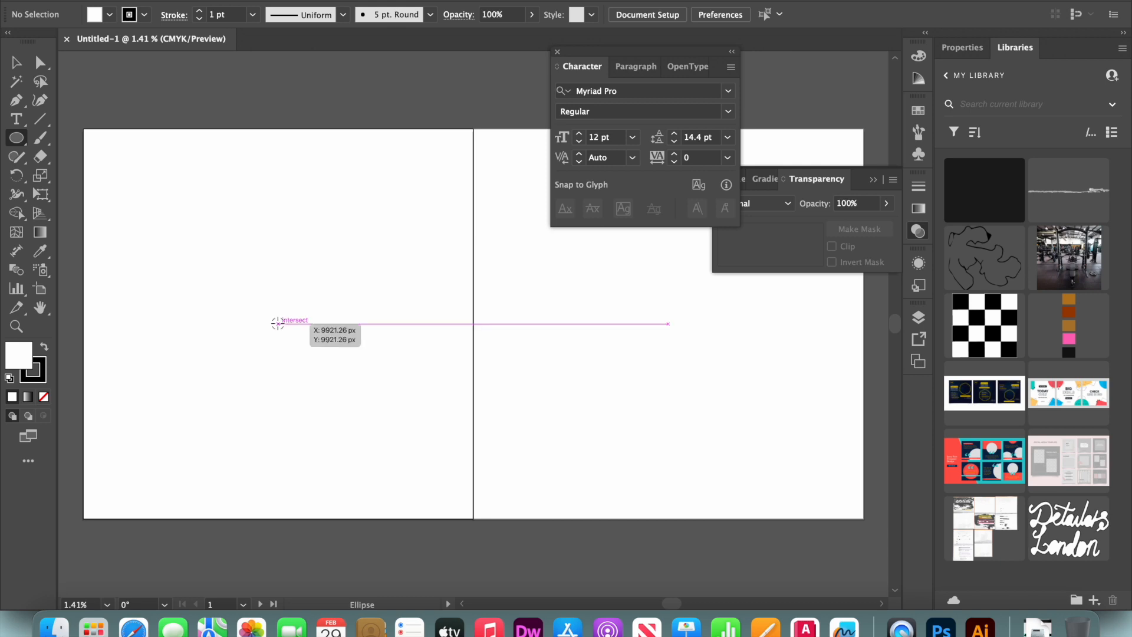
left_click_drag(278, 323, 392, 469)
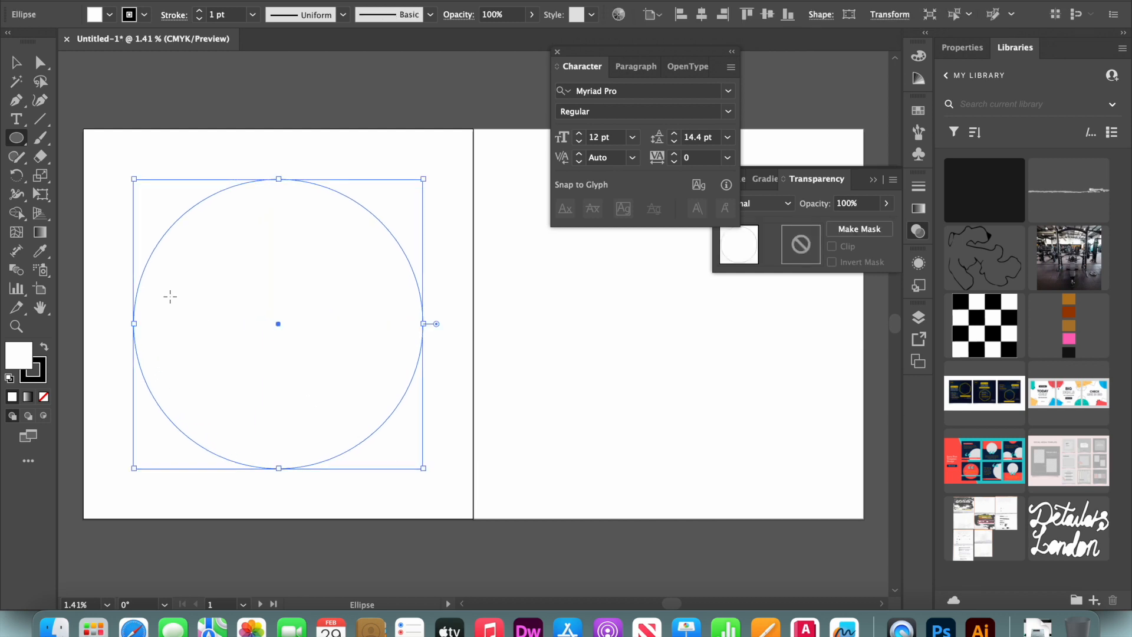
Start type on a path along the top of the circle with the Type on a Path tool
left_click(21, 122)
left_click(21, 125)
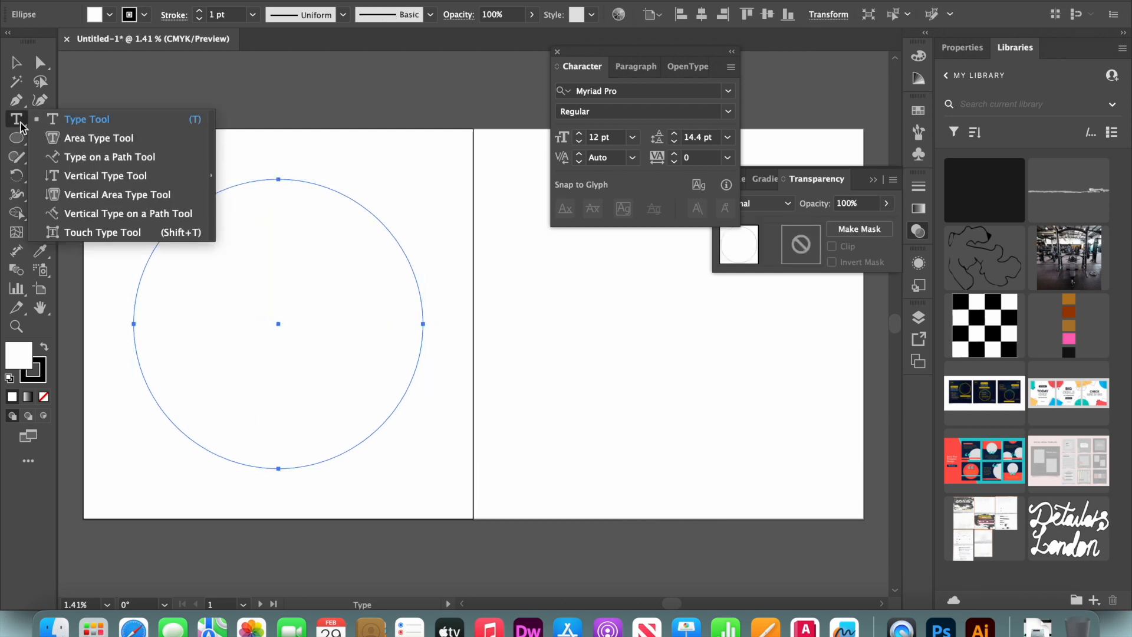
left_click(112, 164)
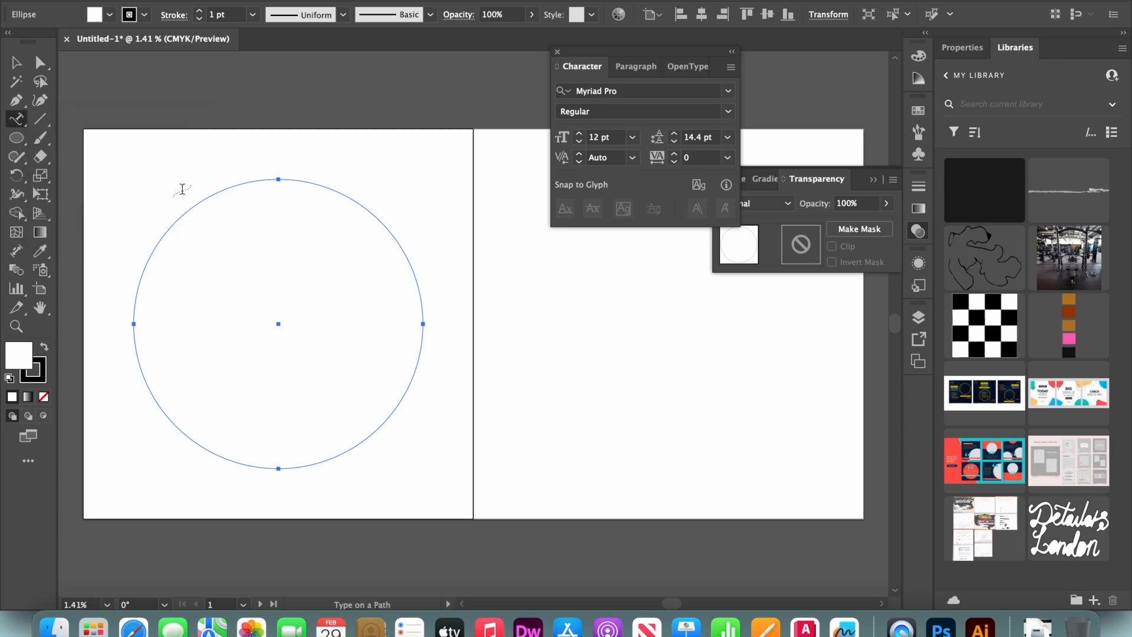
left_click(196, 203)
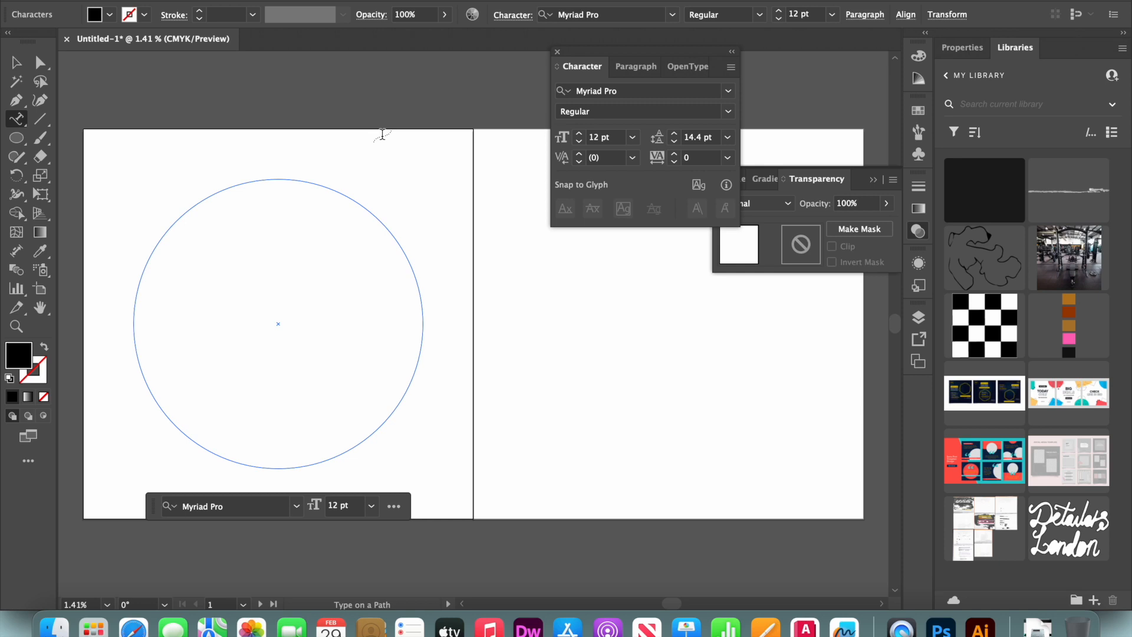
Select the placeholder path text and set its font size to 3000 pt
key("super+a")
left_click(227, 0)
mouse_move(255, 44)
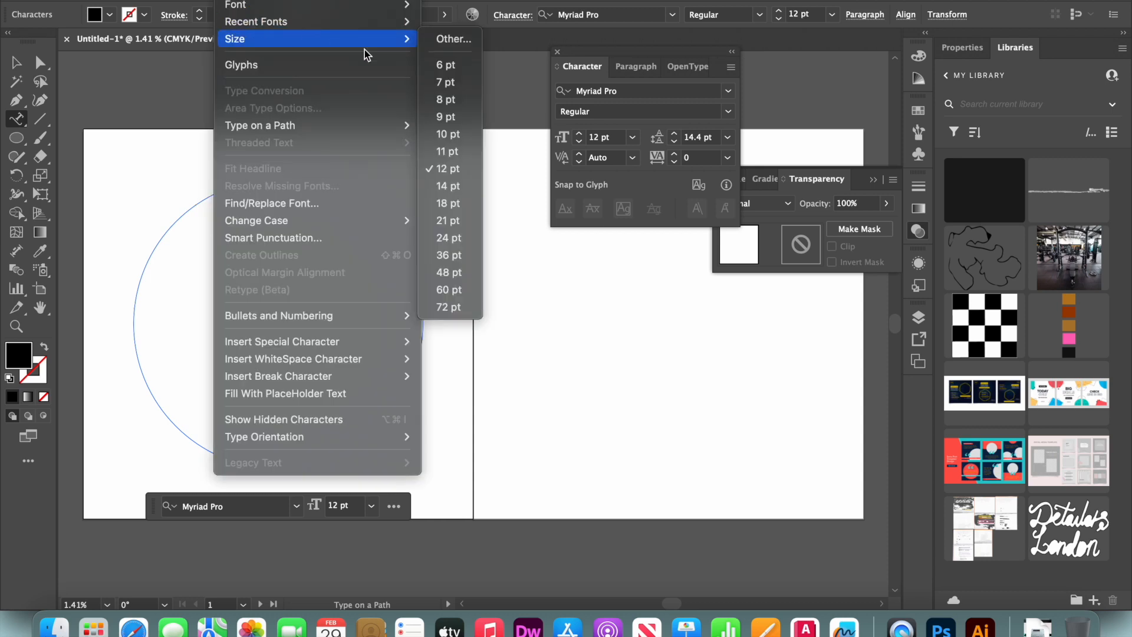
left_click(455, 41)
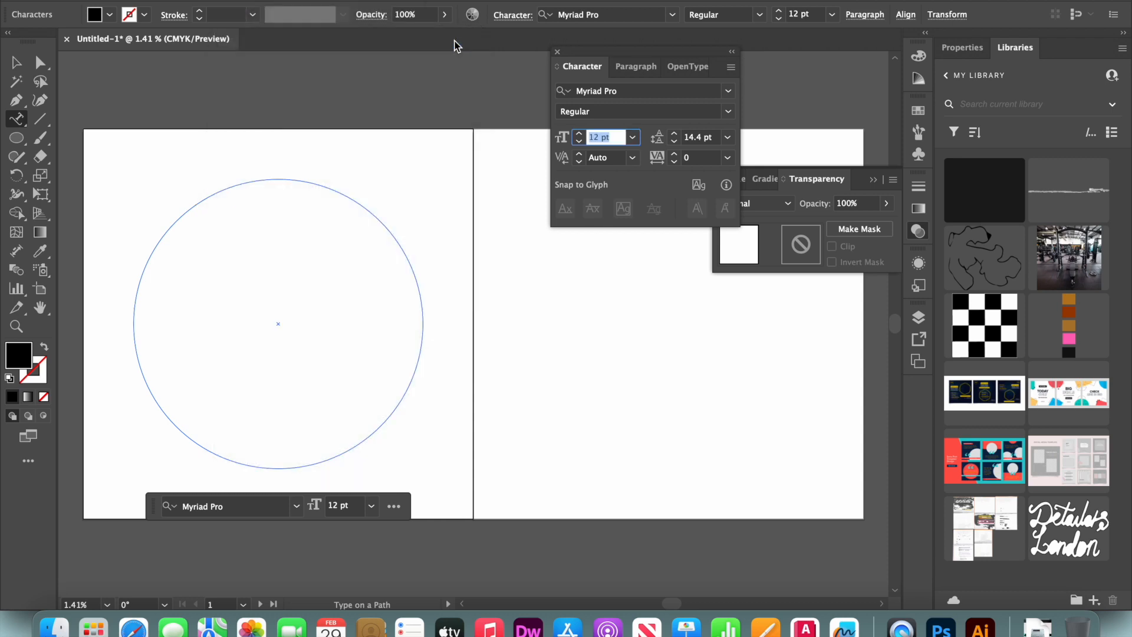
type("3000")
key("Return")
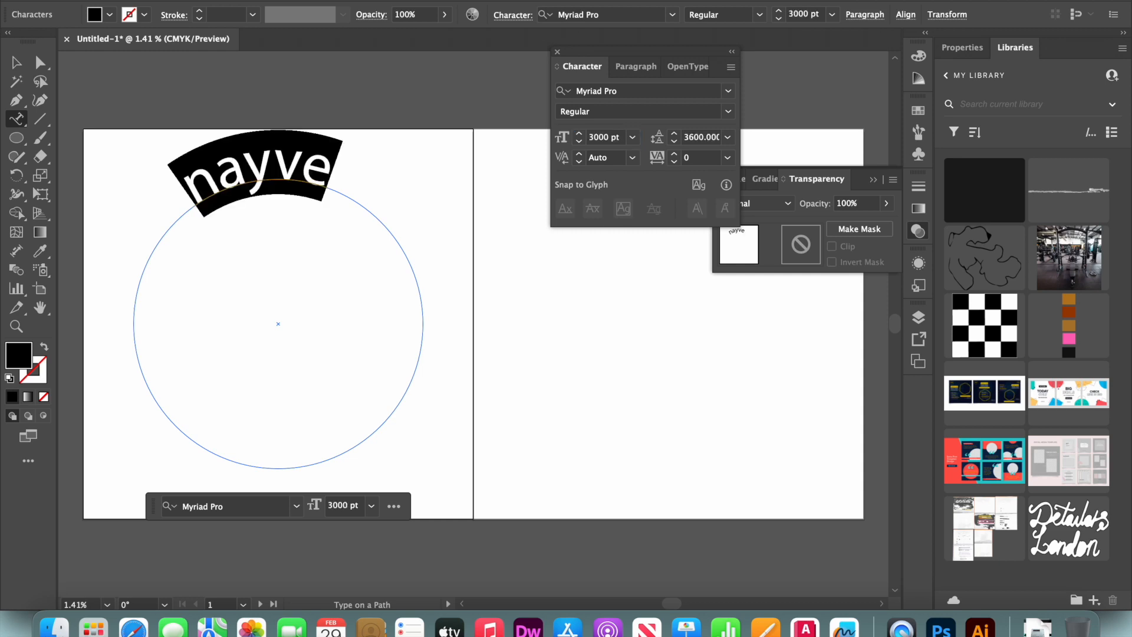
Type the phrase maybethereisnoend along the circle, correcting typos as you go
type("na")
key("BackSpace")
key("BackSpace")
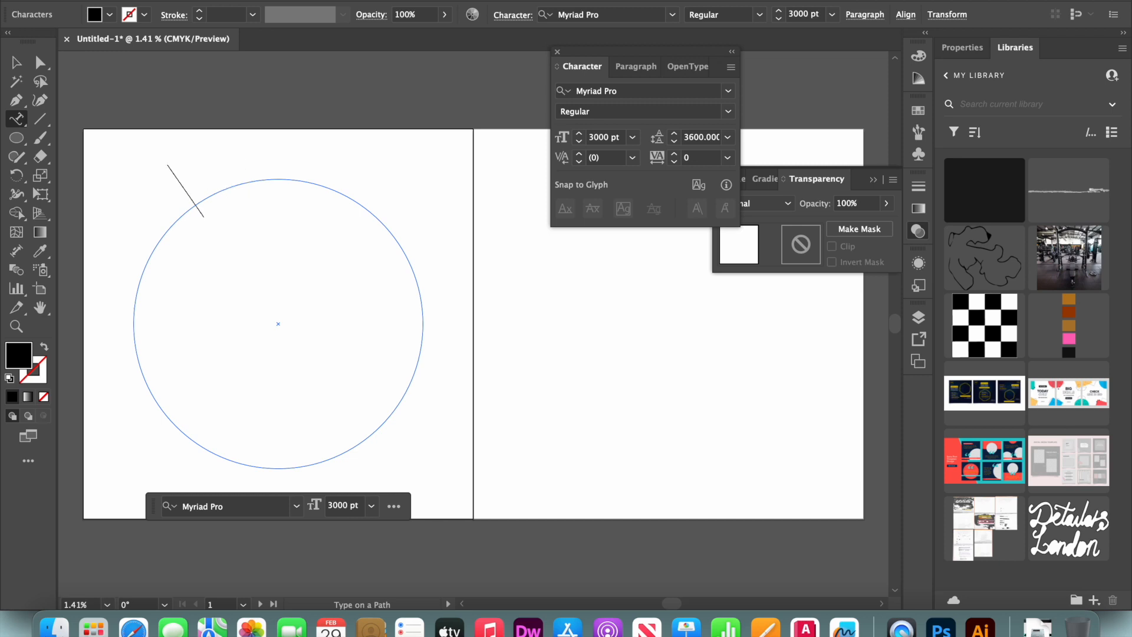
type("ma")
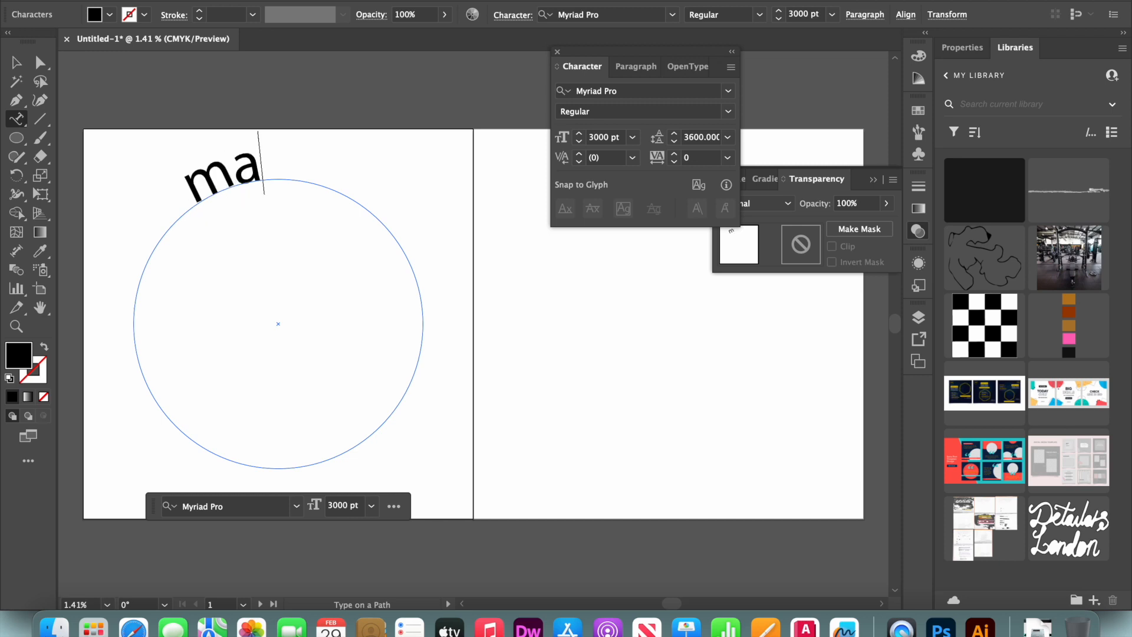
type("yve")
key("BackSpace")
key("BackSpace")
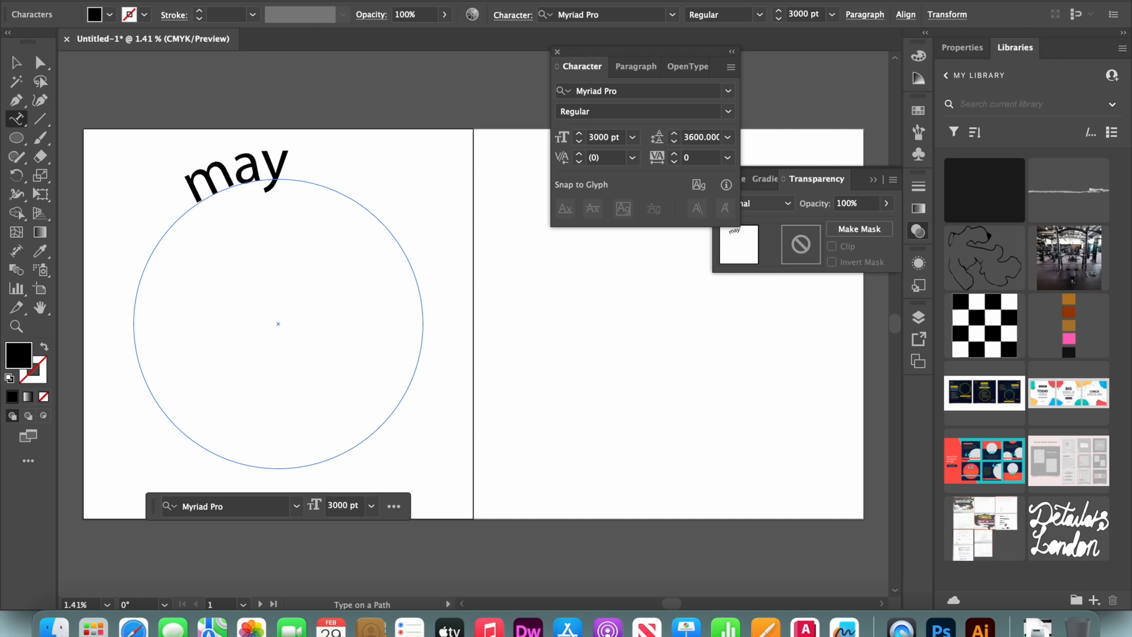
type("be")
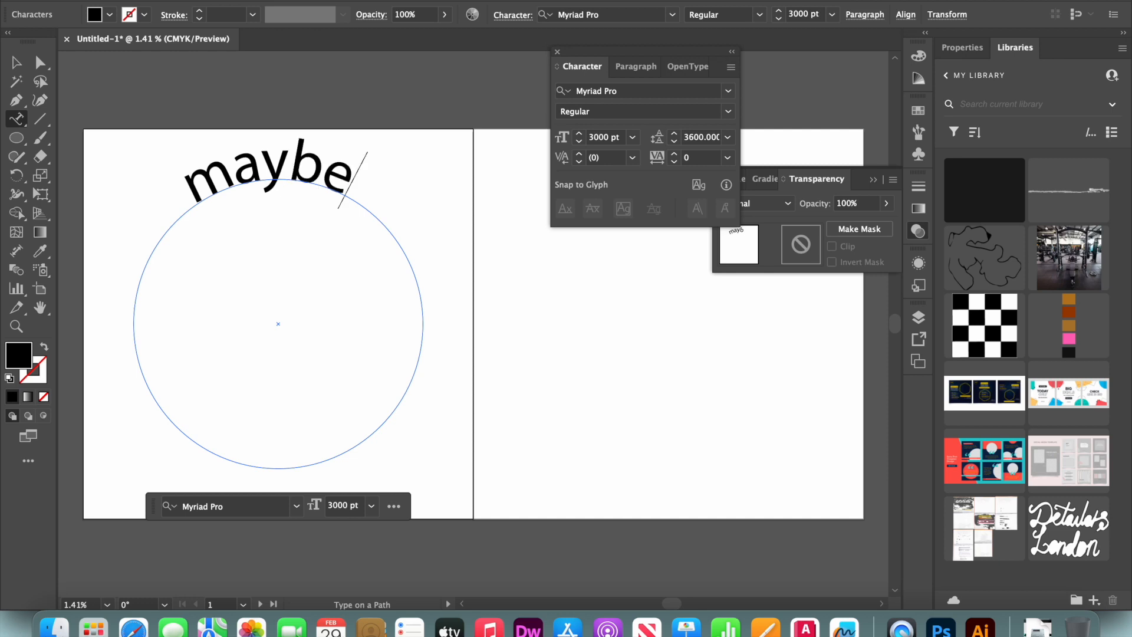
type("the")
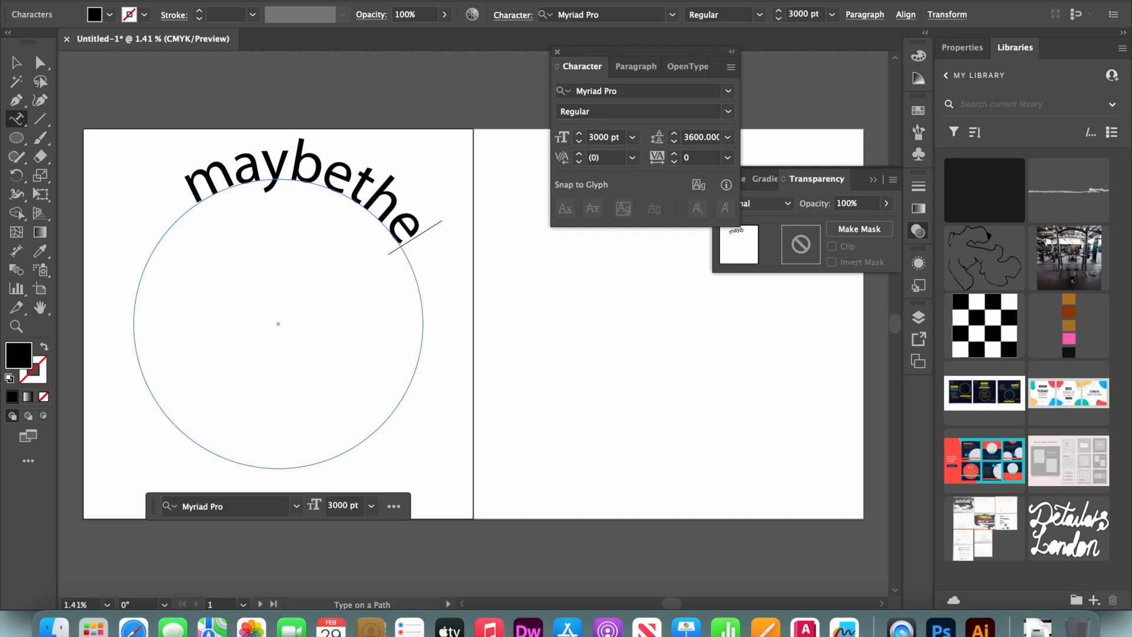
type("ir")
key("BackSpace")
key("BackSpace")
type("reis")
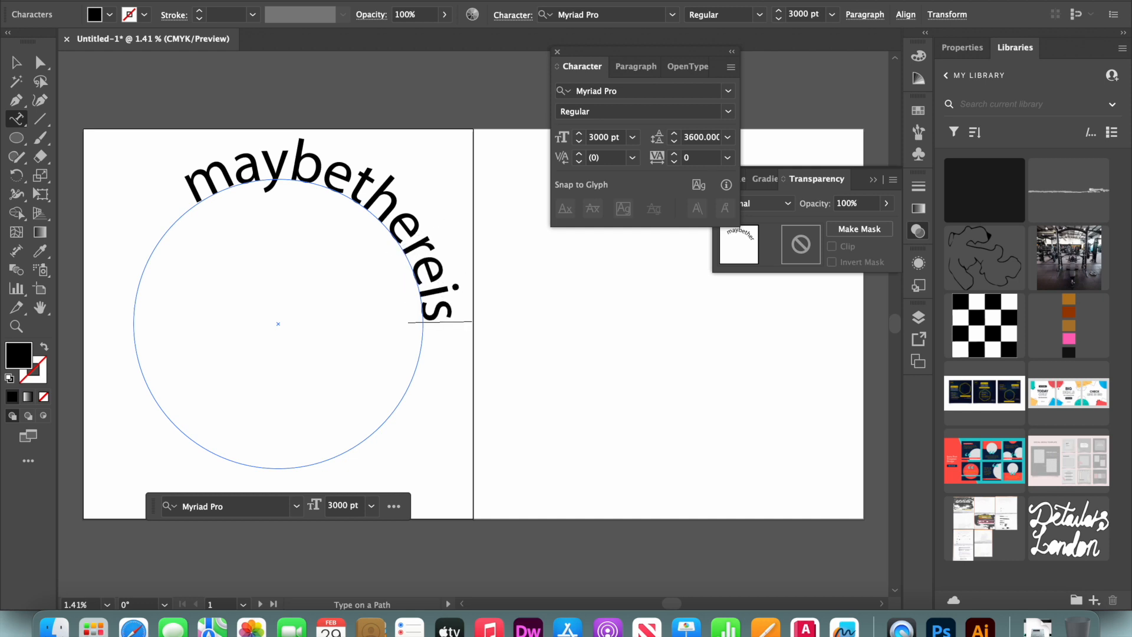
type("n")
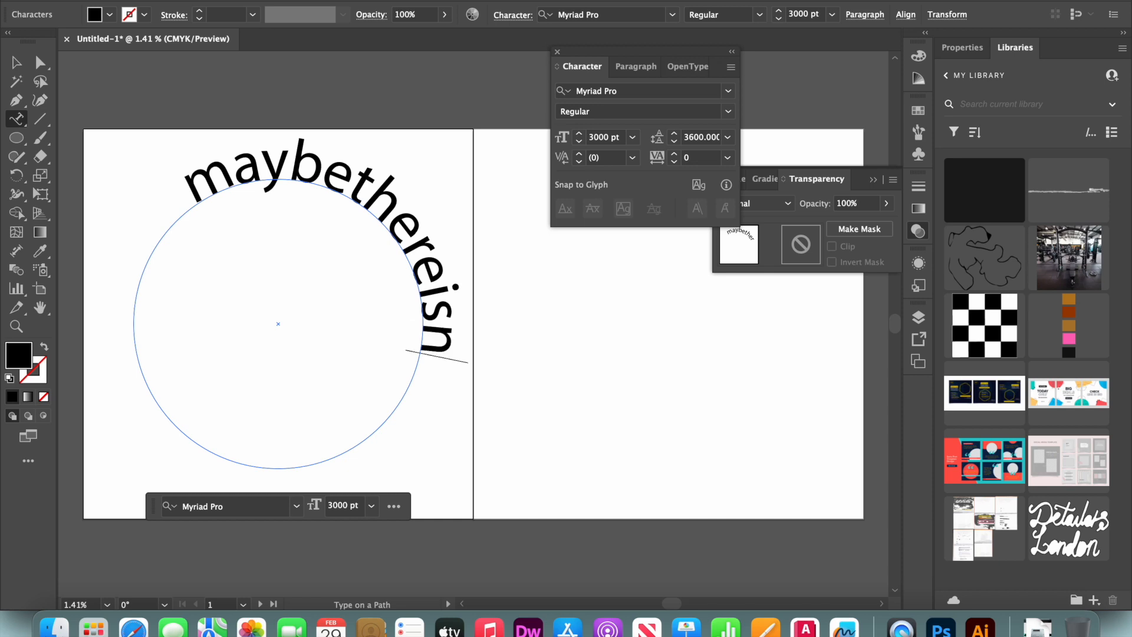
type("oend")
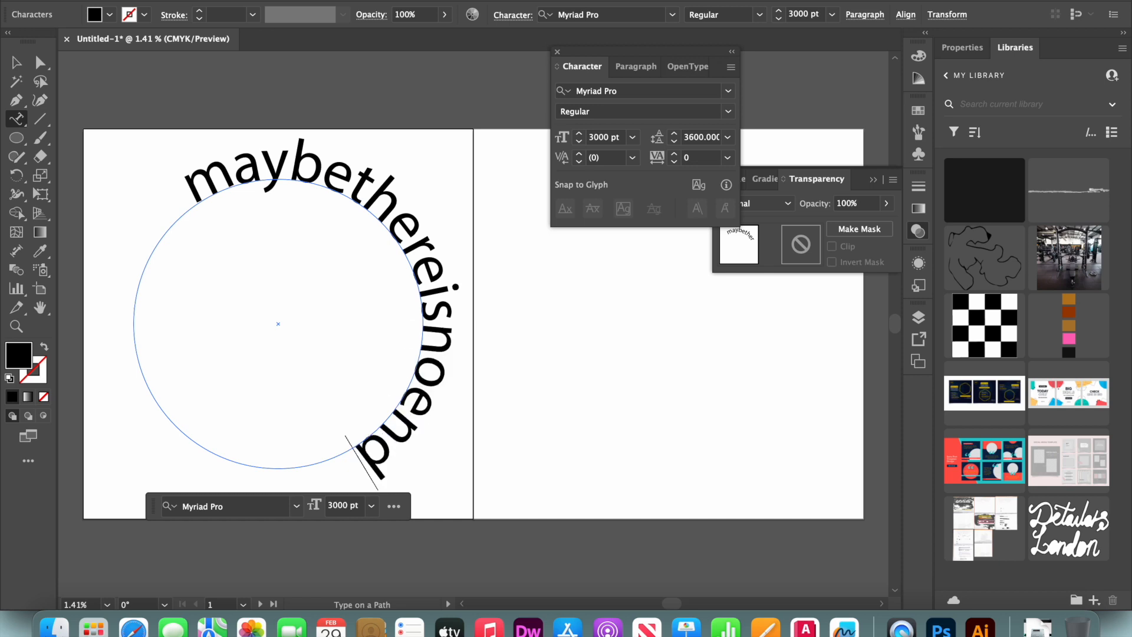
Select all the path text and set its font size to 1800 pt
key("super+a")
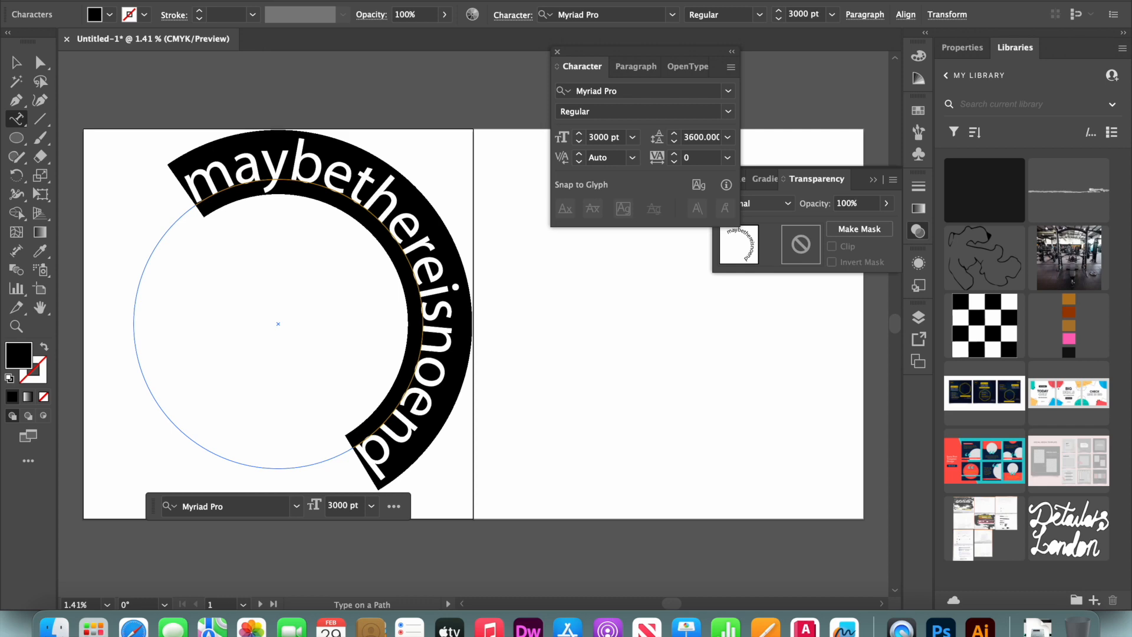
left_click(230, 0)
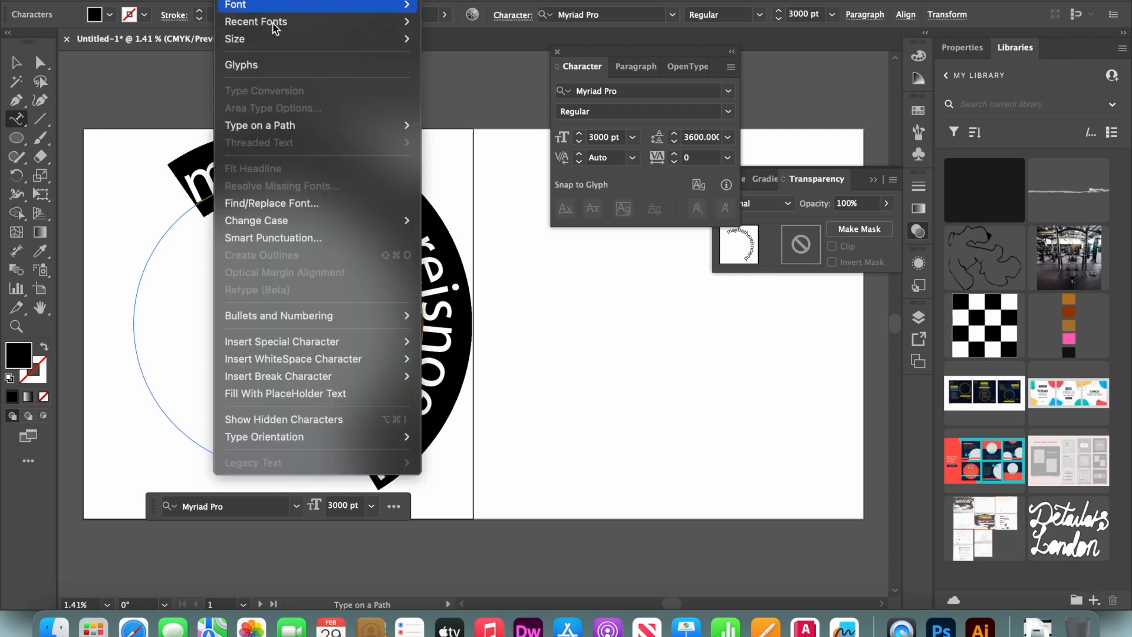
mouse_move(378, 46)
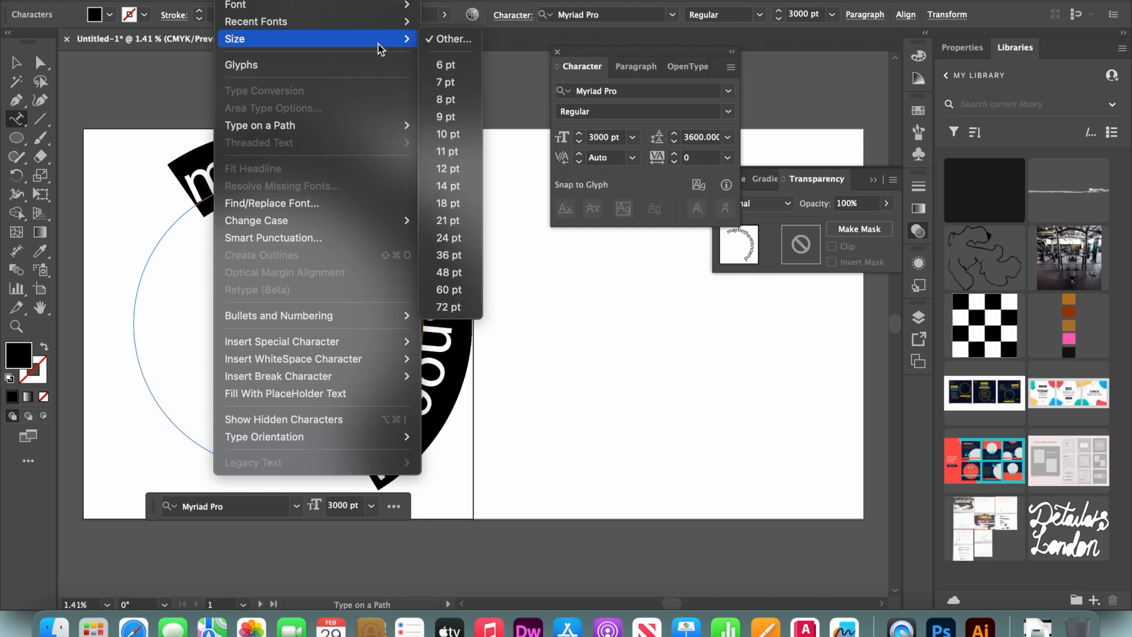
left_click(439, 40)
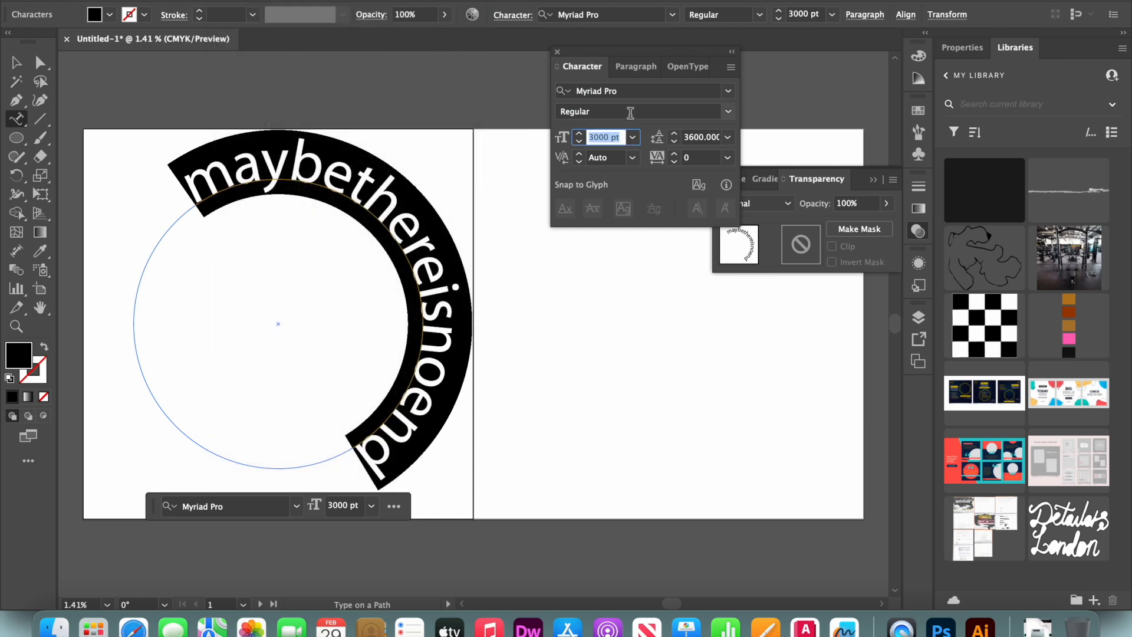
type("1800")
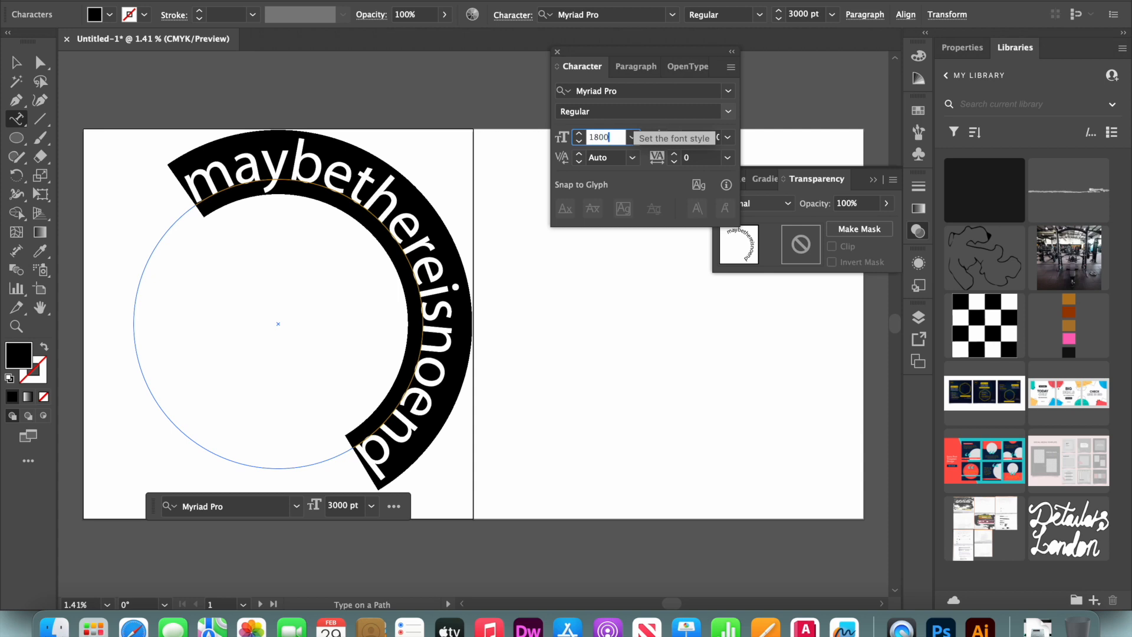
key("Return")
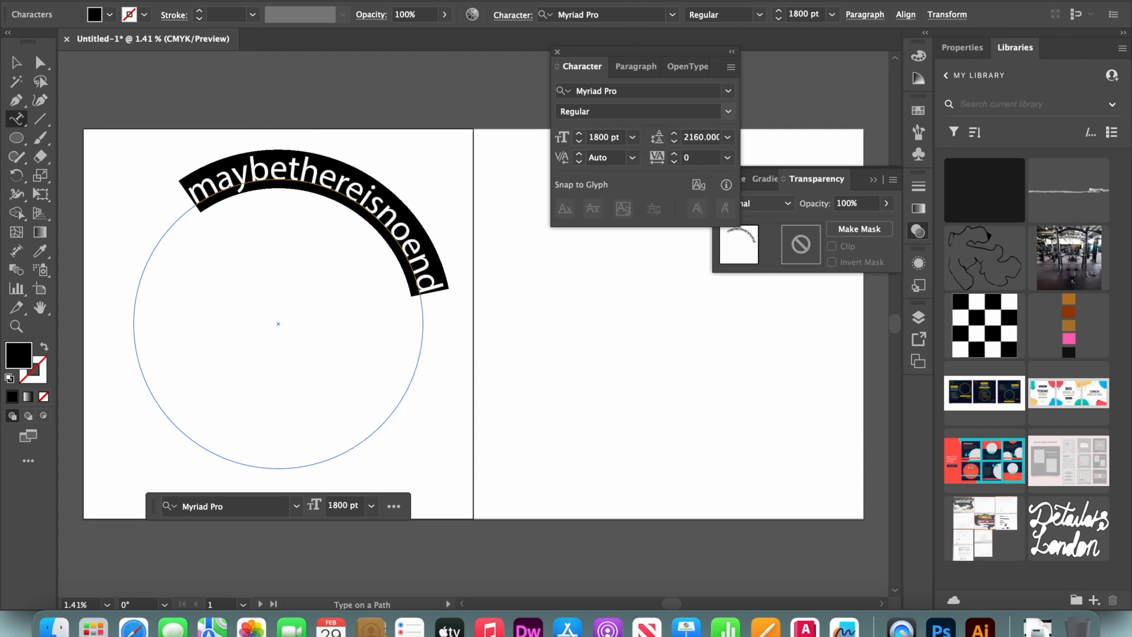
Paste the copied phrase four more times so it repeats around the whole circle
key("Escape")
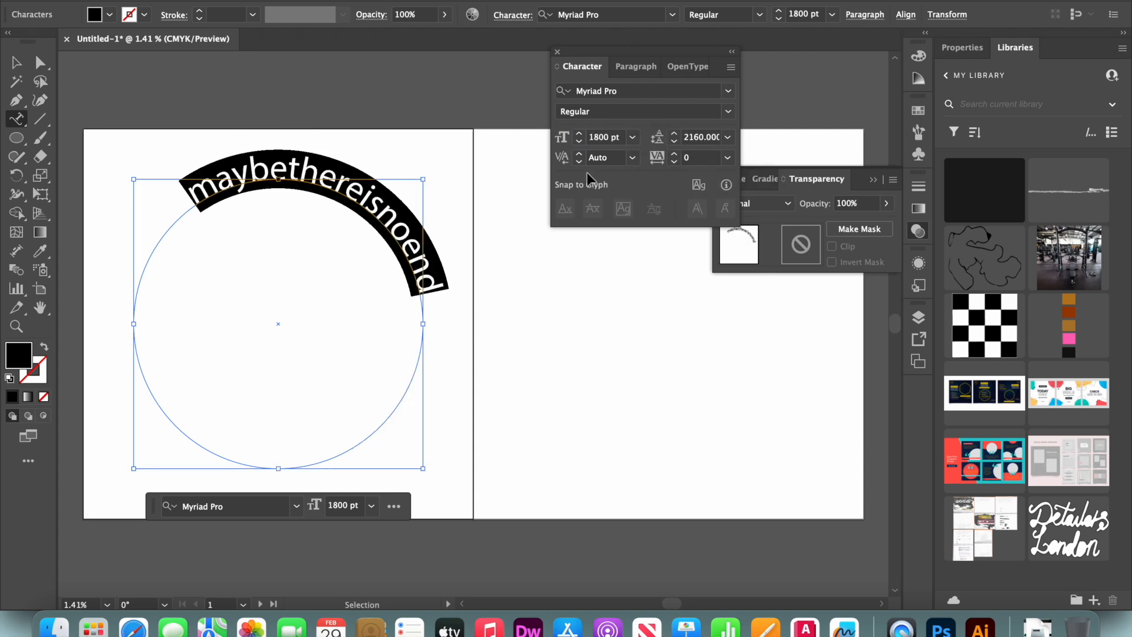
type("maybethereisnoend")
type("maybethereisnoend")
type("maybethereisnoend")
type("maybethereisnoend")
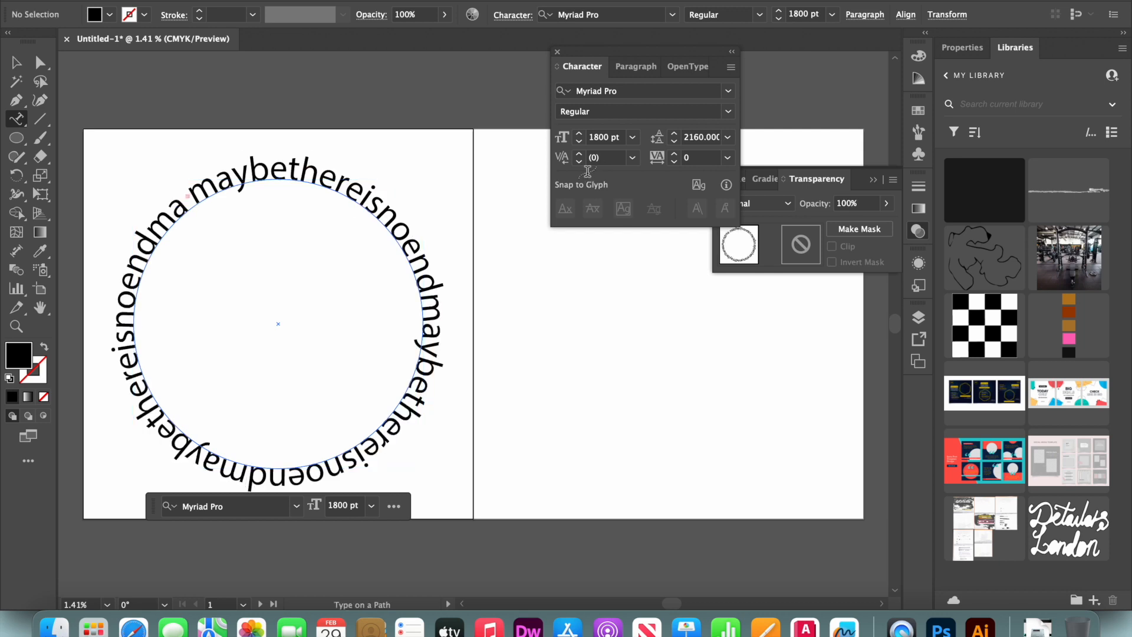
Select all the circular text and nudge its font size to 1722 pt so the phrases fill the ring
key("super+a")
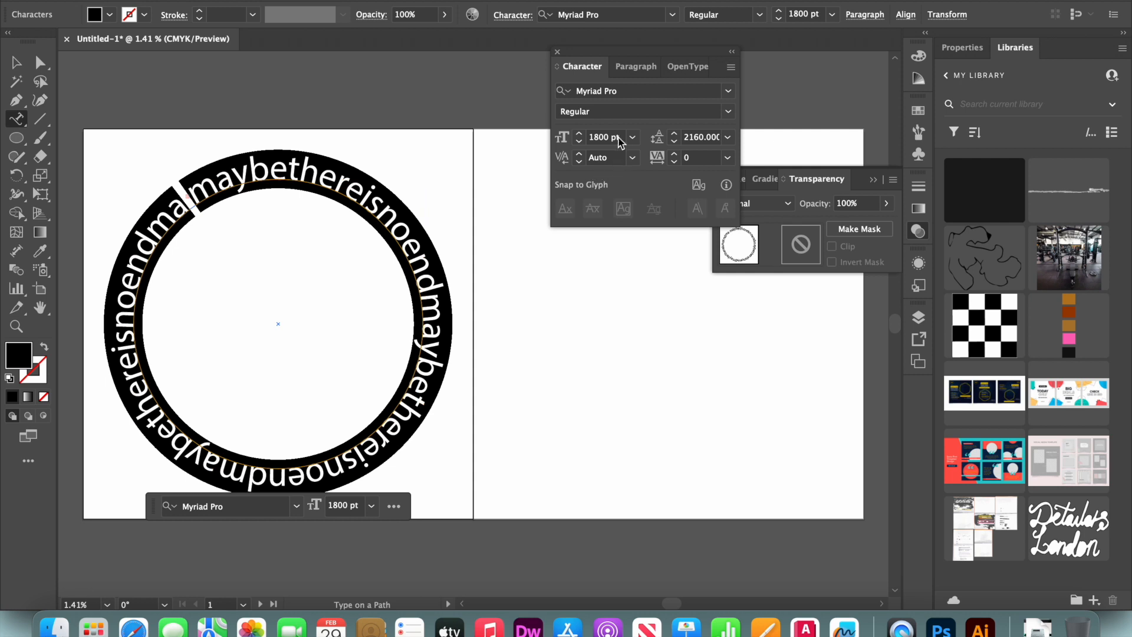
left_click(580, 134)
left_click(580, 134)
left_click(580, 135)
left_click(579, 135)
left_click(580, 134)
left_click(580, 134)
left_click(580, 135)
left_click(580, 134)
left_click(580, 135)
left_click(579, 135)
left_click(579, 135)
left_click(580, 134)
left_click(580, 134)
left_click(580, 135)
left_click(580, 134)
left_click(579, 135)
left_click(579, 135)
left_click(580, 134)
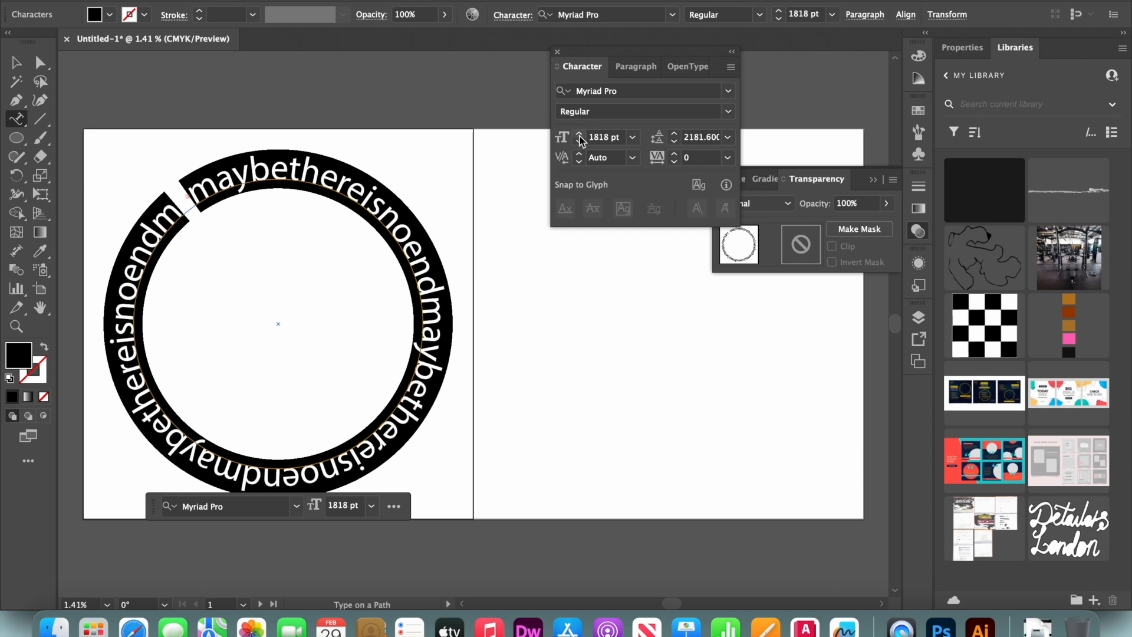
left_click(579, 143)
left_click(580, 143)
left_click(579, 144)
left_click(580, 143)
left_click(580, 144)
left_click(580, 144)
left_click(579, 144)
left_click(579, 143)
left_click(580, 143)
left_click(580, 143)
left_click(580, 143)
left_click(580, 143)
left_click(580, 143)
left_click(580, 143)
left_click(580, 144)
left_click(580, 143)
left_click(579, 143)
left_click(579, 143)
left_click(580, 143)
left_click(579, 143)
left_click(579, 143)
left_click(579, 143)
left_click(580, 143)
left_click(580, 143)
left_click(580, 143)
left_click(579, 143)
left_click(580, 143)
left_click(580, 144)
left_click(580, 143)
left_click(580, 143)
left_click(580, 143)
left_click(579, 144)
left_click(579, 143)
left_click(580, 144)
left_click(580, 144)
left_click(580, 143)
left_click(580, 143)
left_click(580, 143)
left_click(580, 143)
left_click(580, 143)
left_click(580, 143)
left_click(580, 143)
left_click(580, 143)
left_click(580, 143)
left_click(580, 144)
left_click(580, 143)
left_click(580, 144)
left_click(580, 143)
left_click(579, 144)
left_click(580, 144)
left_click(580, 143)
left_click(580, 143)
left_click(580, 144)
left_click(579, 143)
left_click(580, 143)
left_click(580, 143)
left_click(580, 143)
left_click(580, 143)
left_click(580, 143)
left_click(580, 143)
left_click(580, 144)
double_click(579, 143)
double_click(579, 143)
left_click(580, 143)
double_click(580, 143)
double_click(579, 143)
left_click(580, 143)
double_click(580, 143)
left_click(580, 143)
double_click(580, 143)
left_click(579, 143)
left_click(579, 144)
double_click(579, 143)
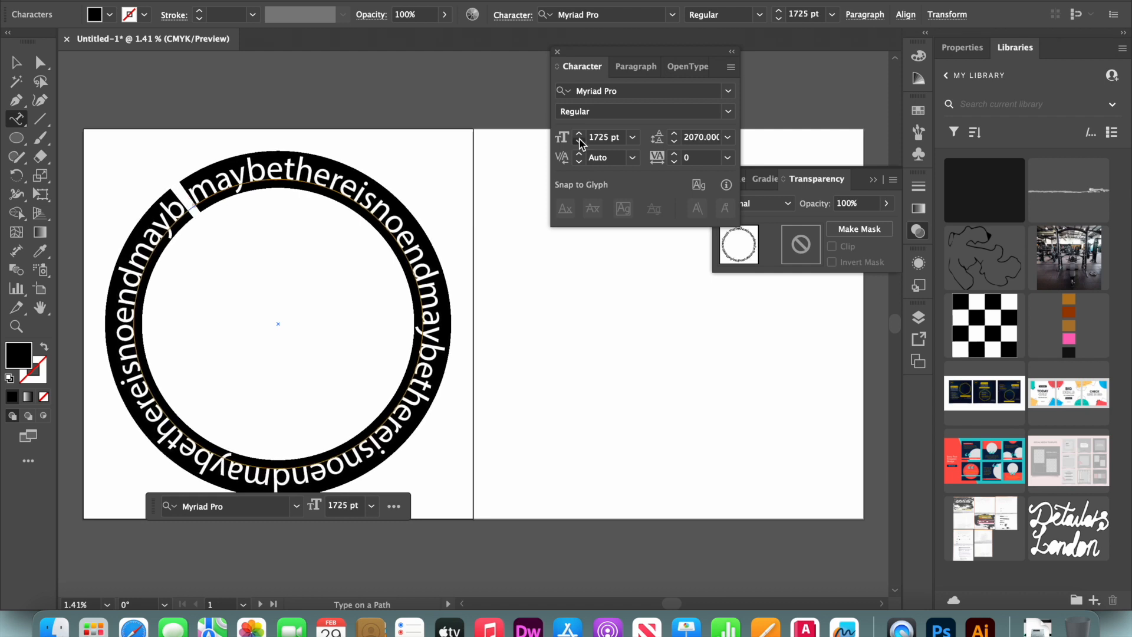
left_click(579, 143)
left_click(580, 143)
left_click(580, 144)
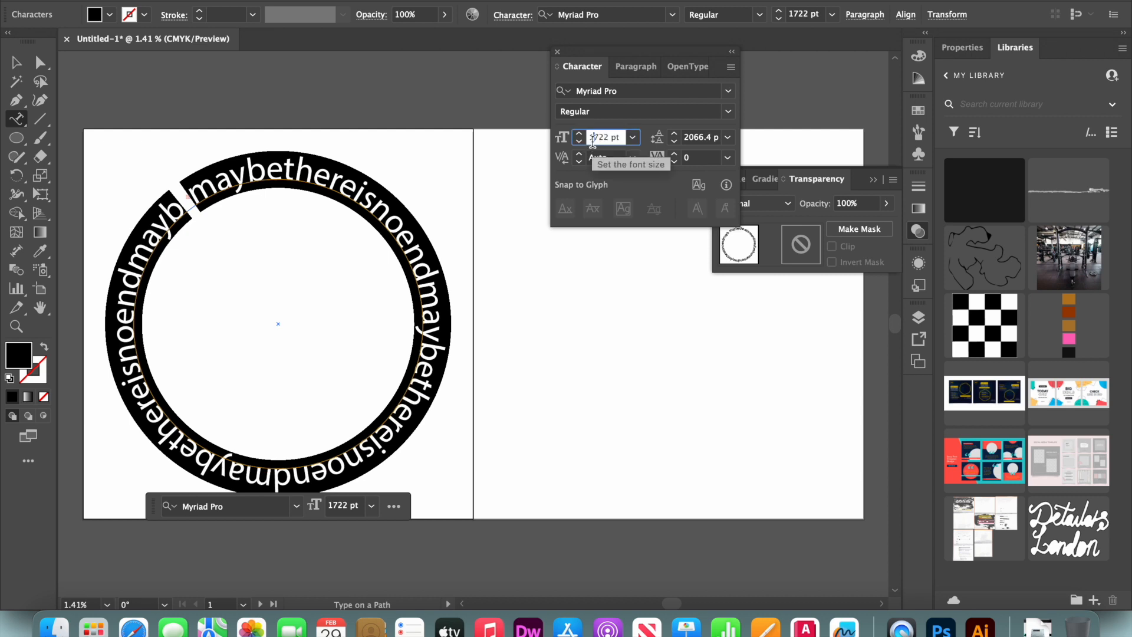
Step the circular text's font size down to 1407 pt so the phrase ends meet at the seam
key("Down")
key("Down")
key("Down")
key("Down")
key("Down")
key("Down")
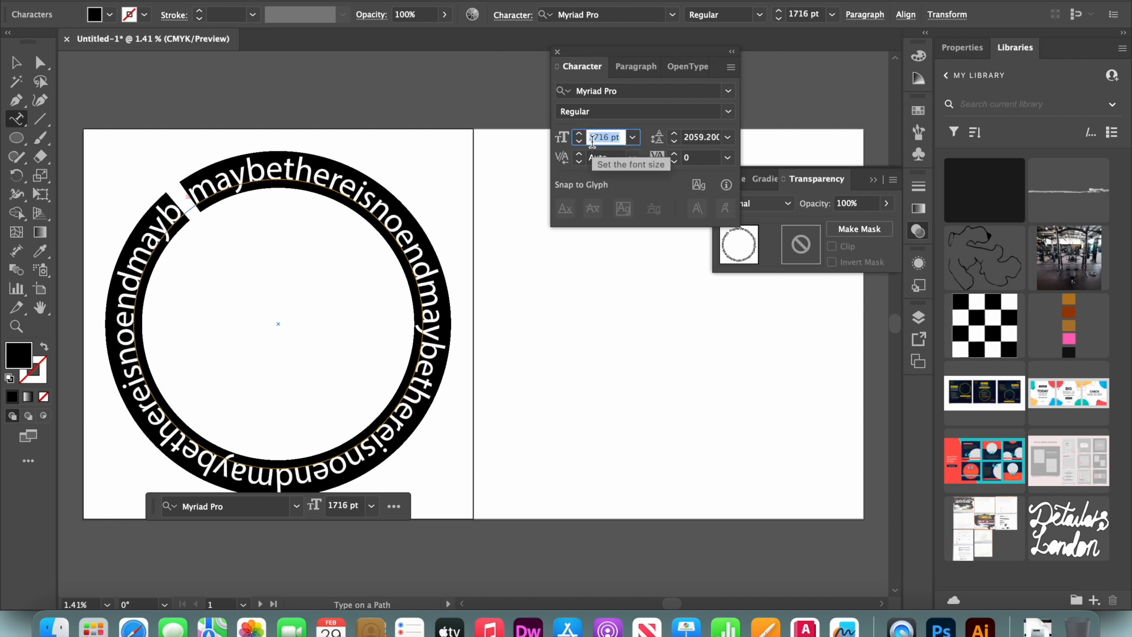
key("Down")
key("Down")
key("Down")
key("Down")
key("Down")
key("Down")
key("Down")
key("Down")
key("Down")
key("Down")
key("Down")
key("Down")
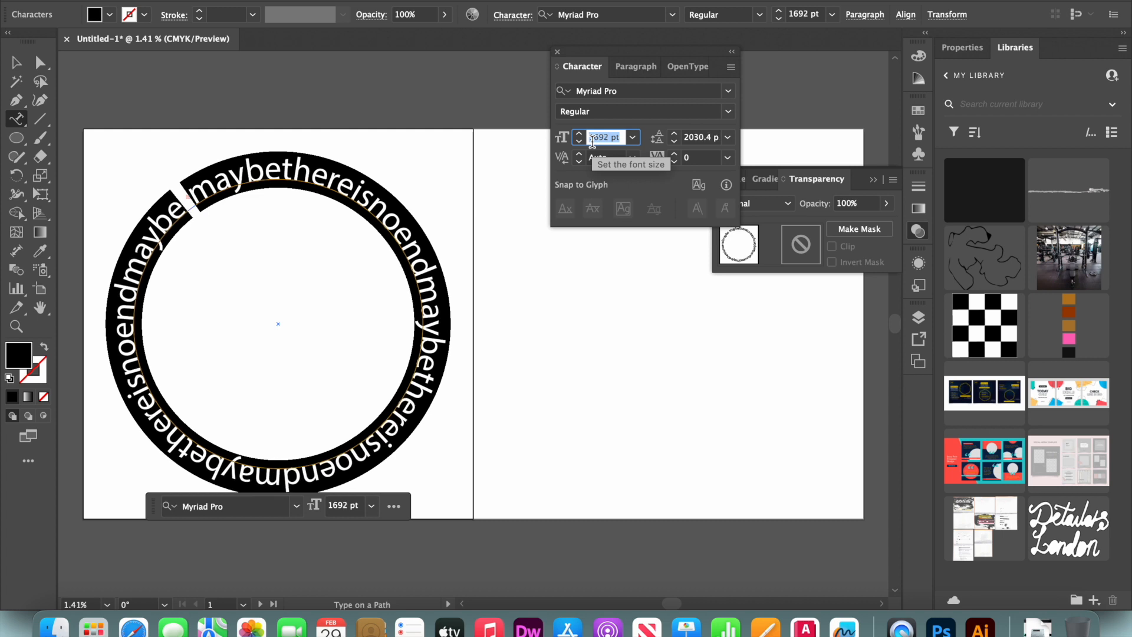
key("Down")
key("Down")
key("Down")
key("Down")
key("Down")
key("Down")
key("Down")
key("Down")
key("Down")
key("Down")
key("Down")
key("Down")
key("Down")
key("Down")
key("Down")
key("Down")
key("Down")
key("Down")
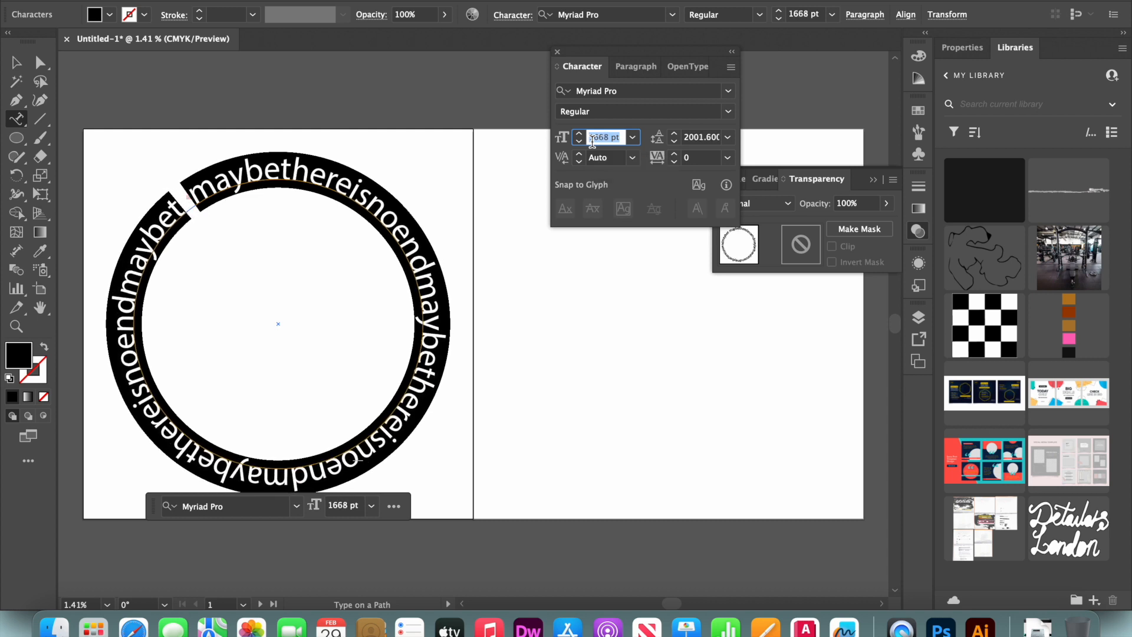
key("Down")
key("Down")
key("Down")
key("Down")
key("Down")
key("Down")
key("Down")
key("Down")
key("Down")
key("Down")
key("Down")
key("Down")
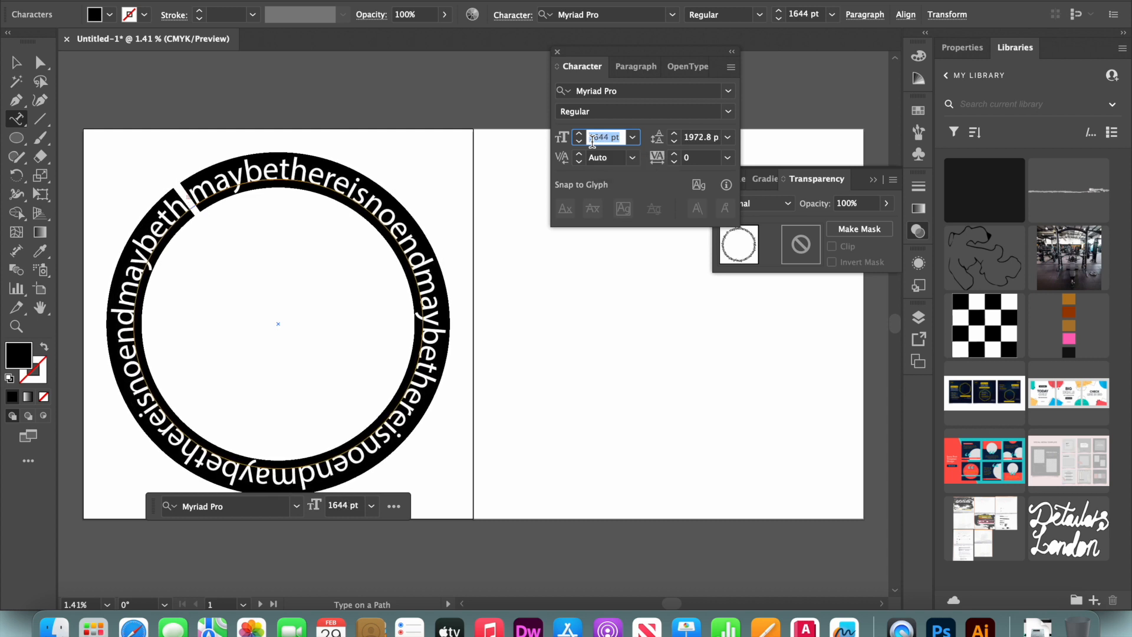
key("Down")
key("Down")
key("Down")
key("Down")
key("Down")
key("Down")
key("Down")
key("Down")
key("Down")
key("Down")
key("Down")
key("Down")
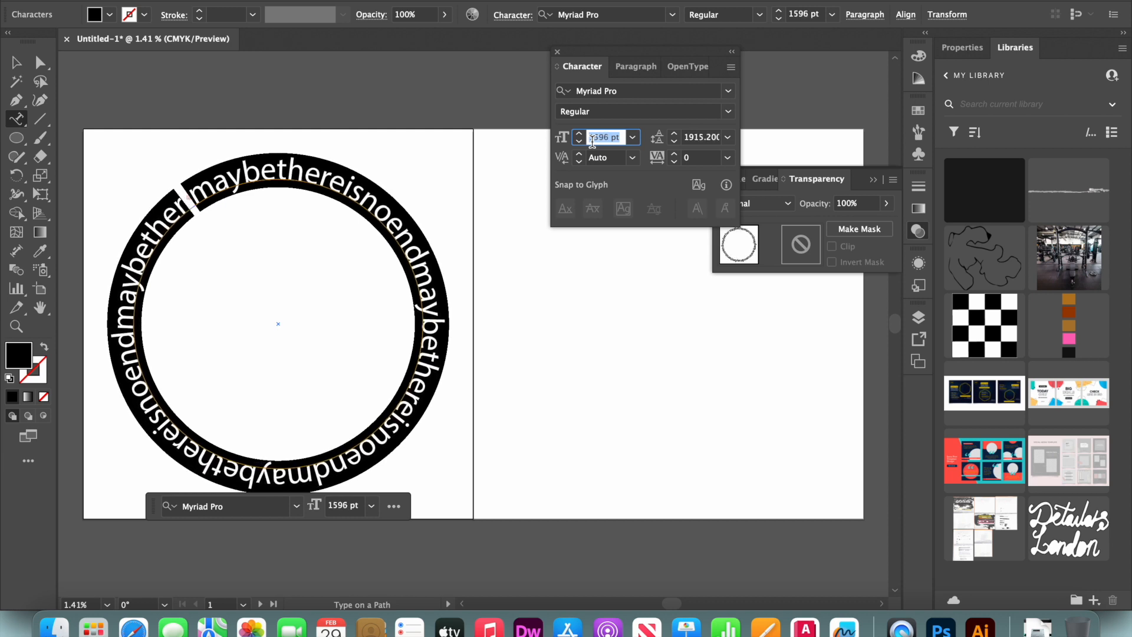
key("Down")
key("Down")
key("Down")
key("Down")
key("Down")
key("Down")
key("Down")
key("Down")
key("Down")
key("Down")
key("Down")
key("Down")
key("Down")
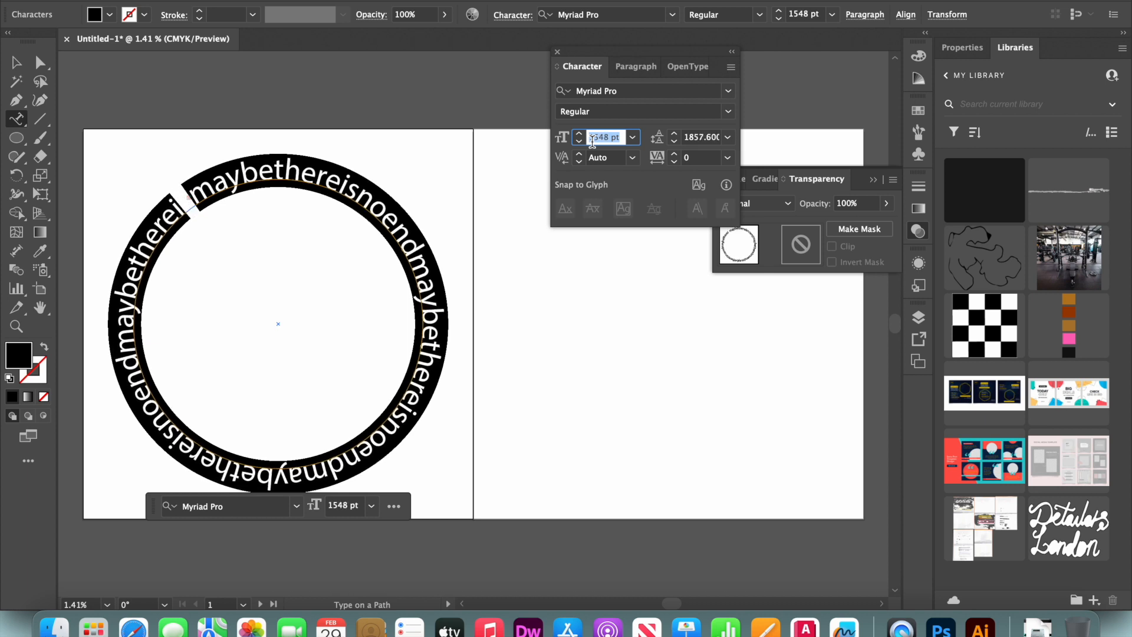
key("Down")
key("Down")
key("Down")
key("Down")
key("Down")
key("Down")
key("Down")
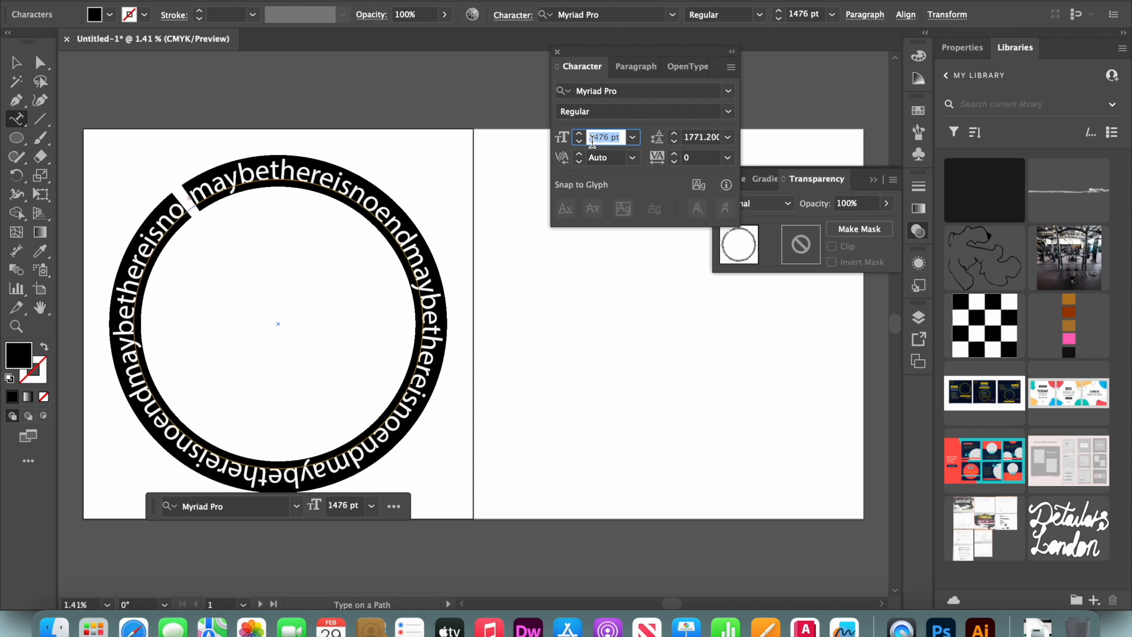
key("Down")
key("Down")
key("Down")
key("Down")
key("Down")
key("Down")
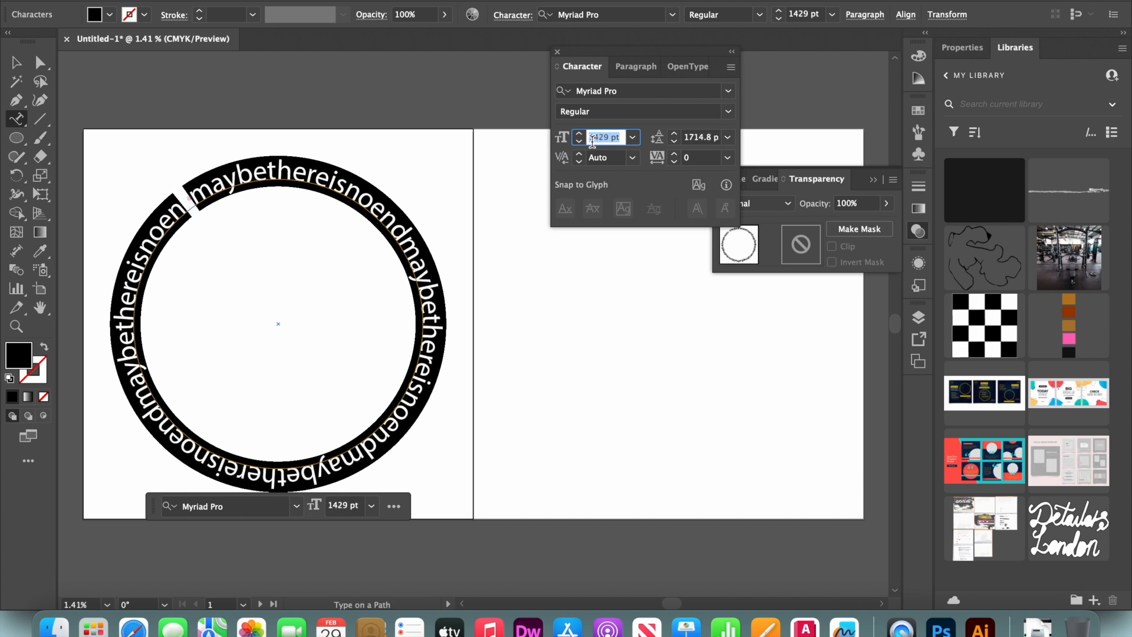
key("Down")
key("Down")
key("Down")
key("Down")
key("Down")
key("Down")
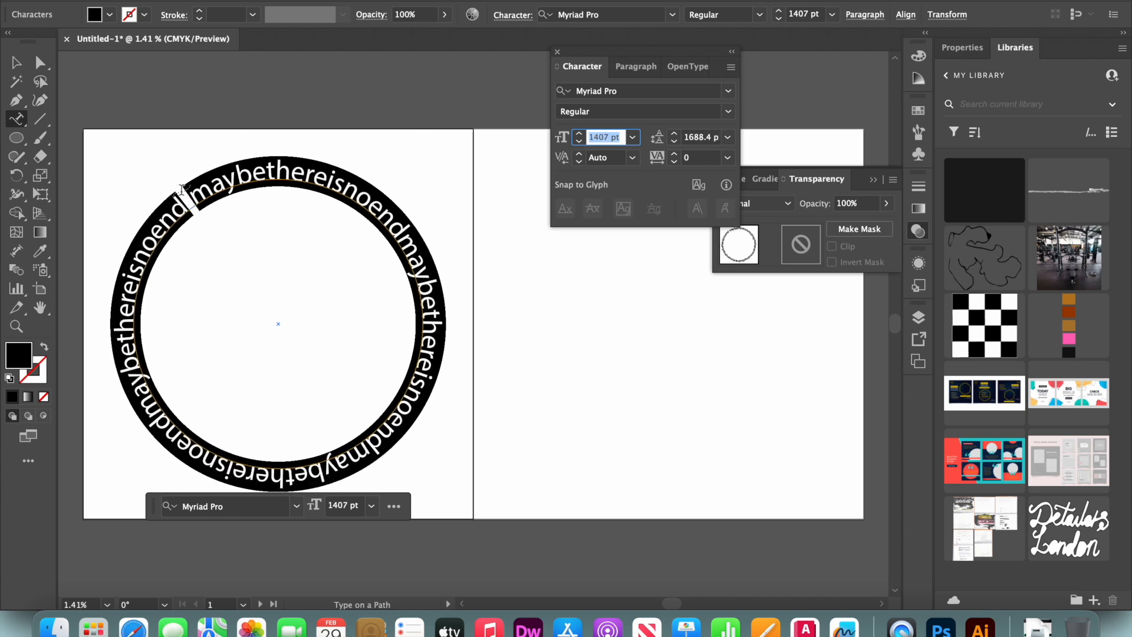
Insert a period between "end" and "maybe" at the seam of the circular text
left_click(187, 206)
left_click(716, 324)
left_click(189, 203)
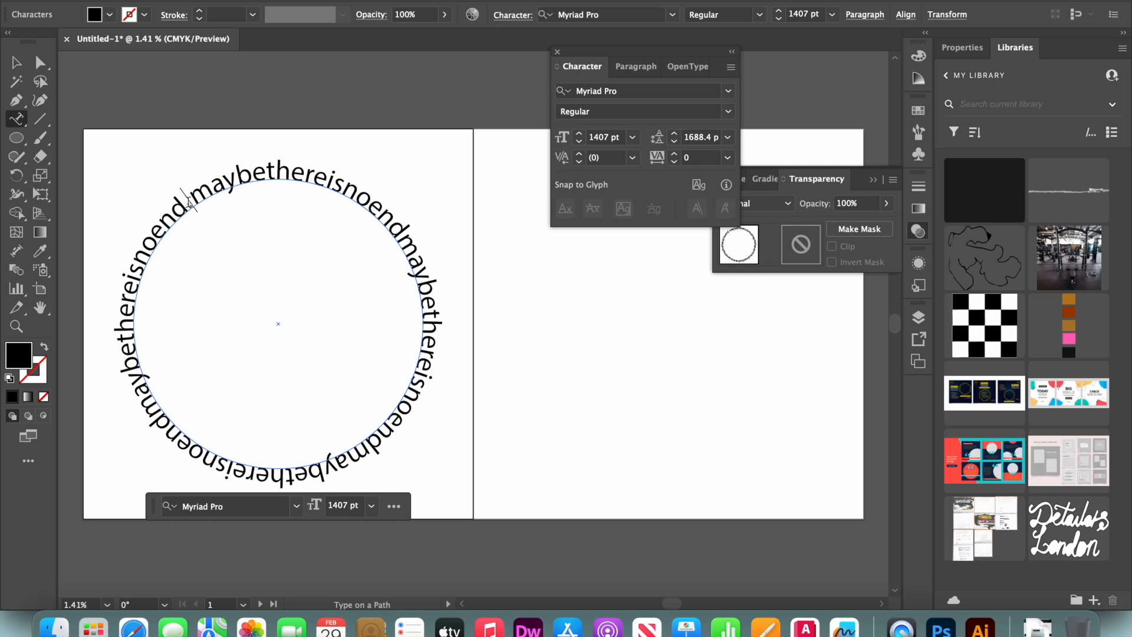
type(".")
left_click(390, 184)
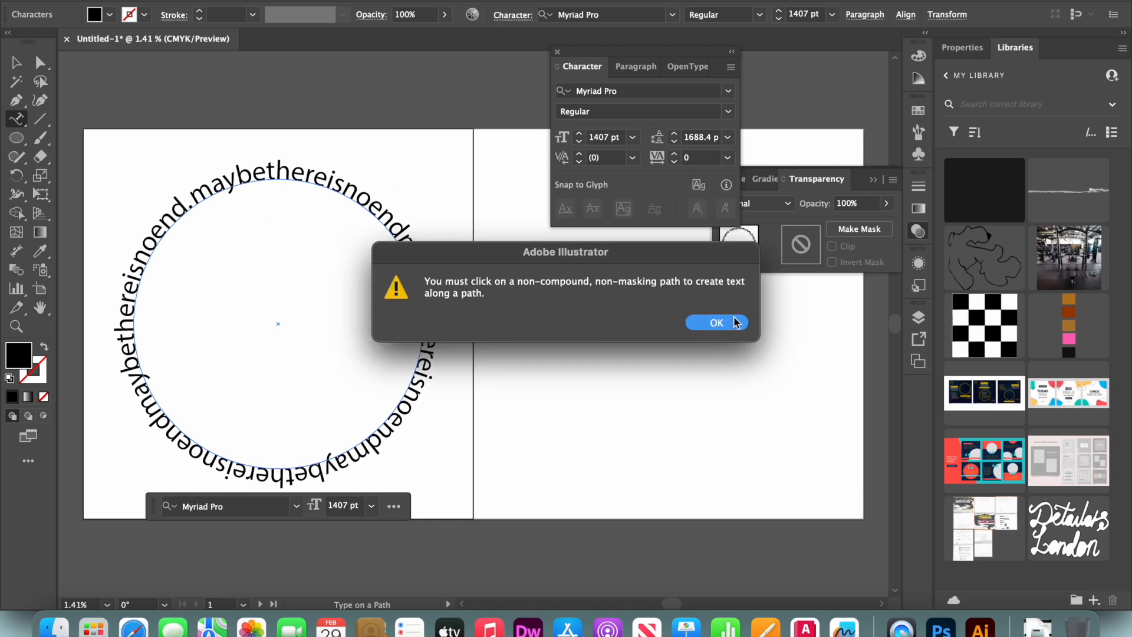
left_click(717, 322)
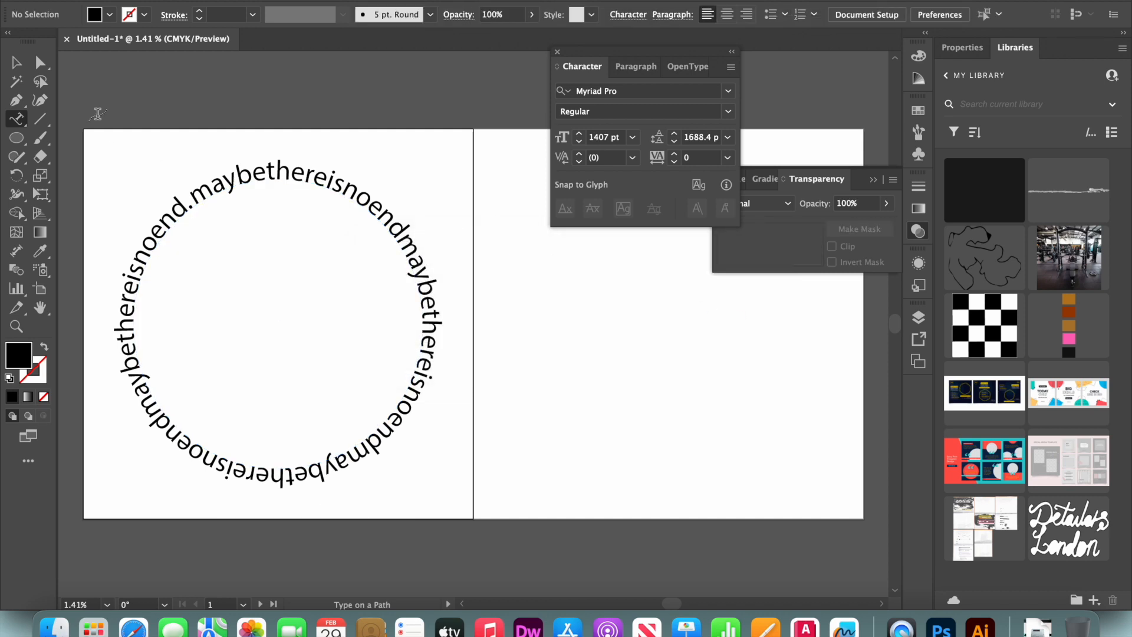
Draw a filled circle from the ring's centre that fills the inside of the text ring
left_click(12, 63)
key("l")
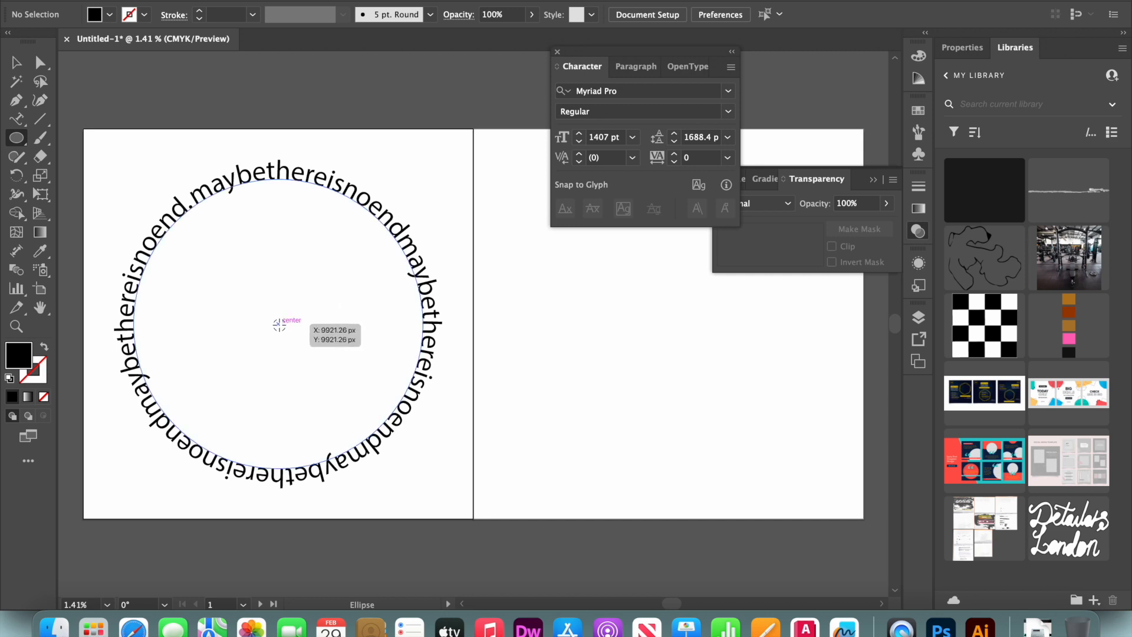
left_click_drag(277, 325, 357, 469)
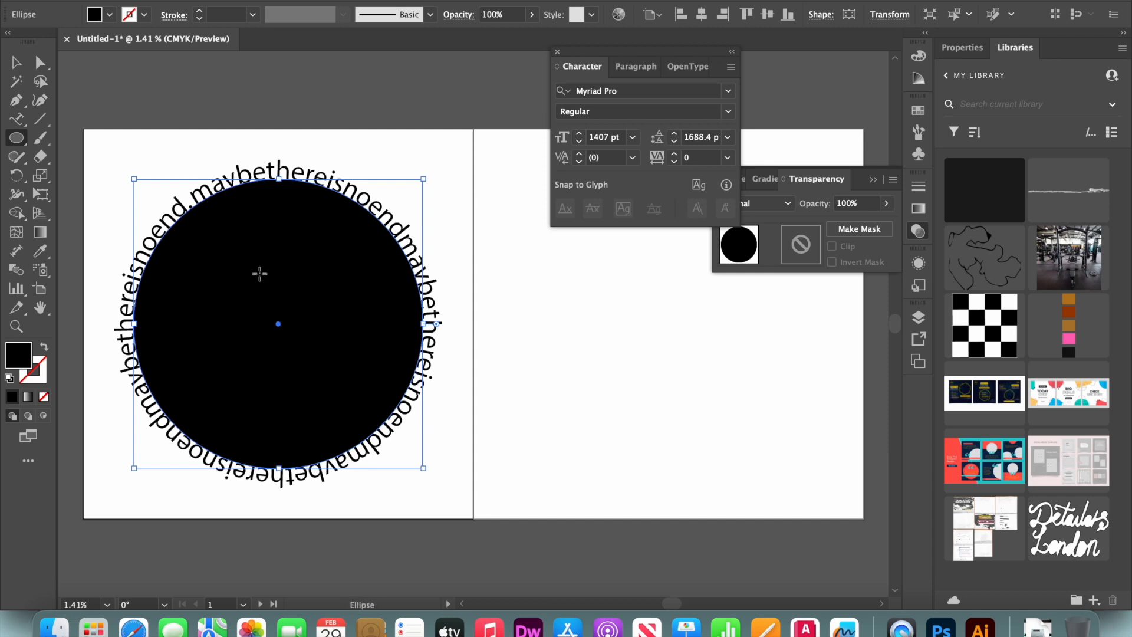
Make a smaller copy of the circle in the upper left and give it the default white fill and black stroke
key("v")
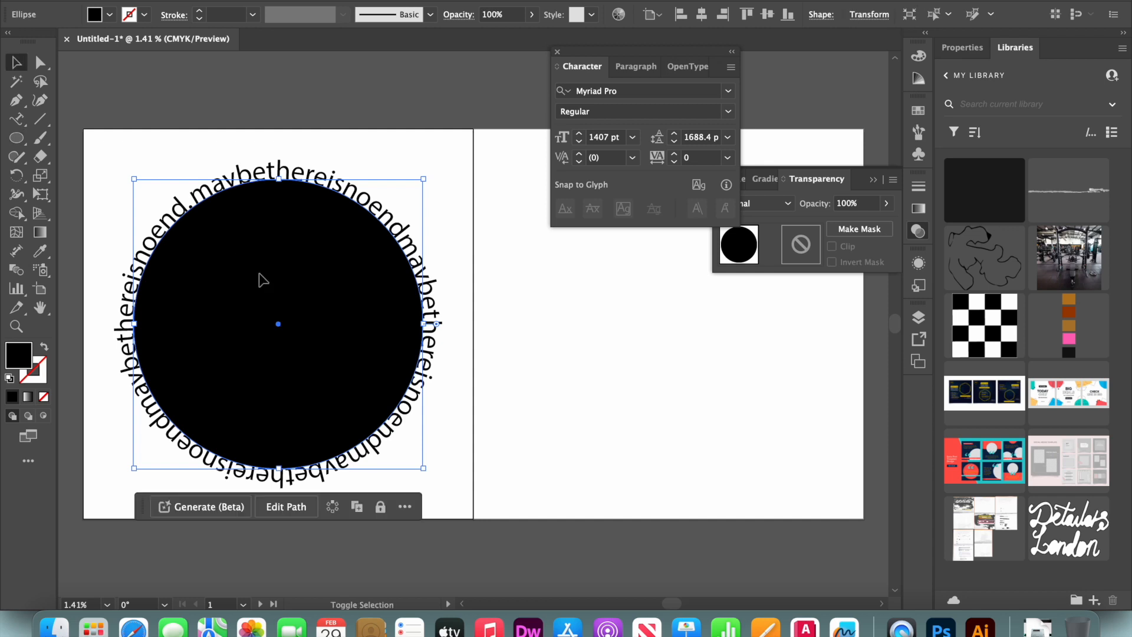
left_click_drag(423, 469, 331, 376)
left_click_drag(264, 315, 229, 258)
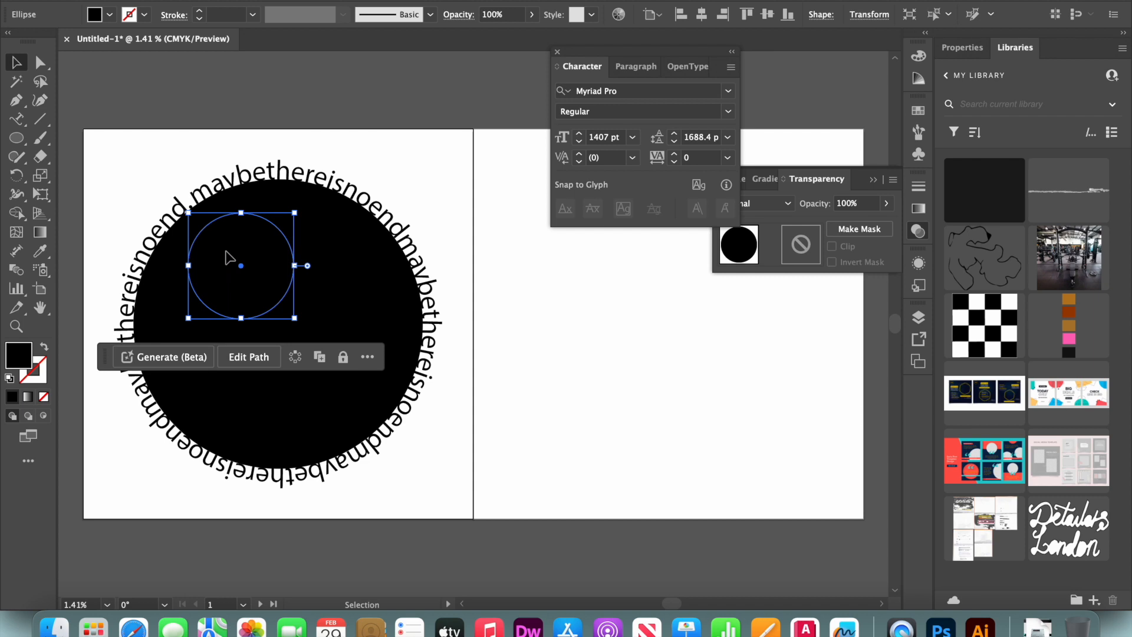
double_click(216, 241)
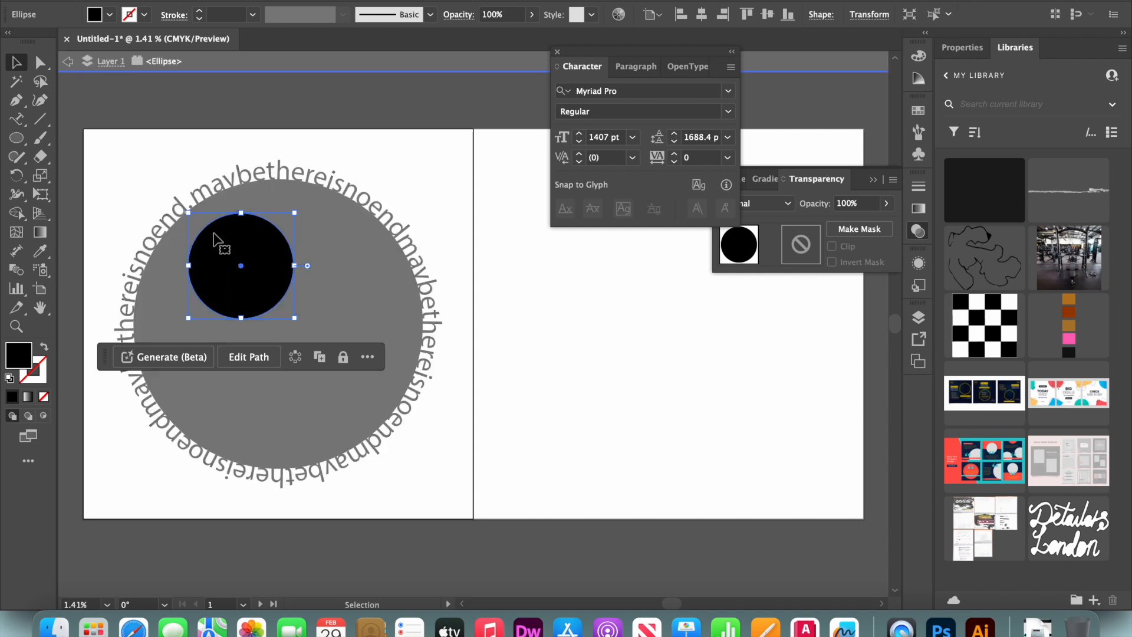
left_click_drag(214, 236, 201, 221)
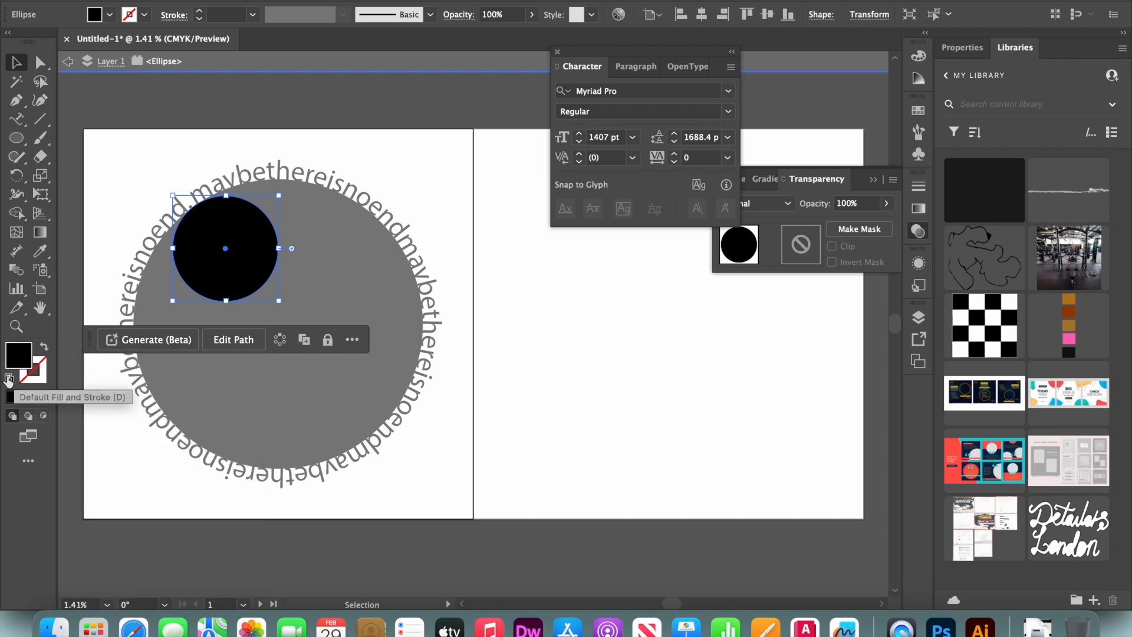
left_click(9, 378)
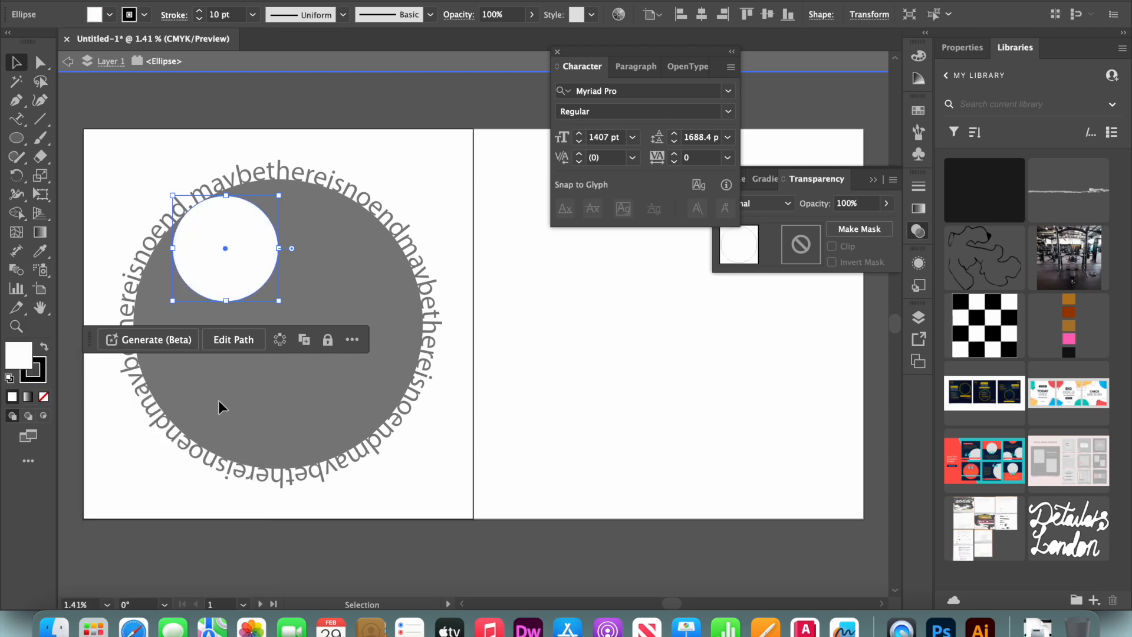
key("Escape")
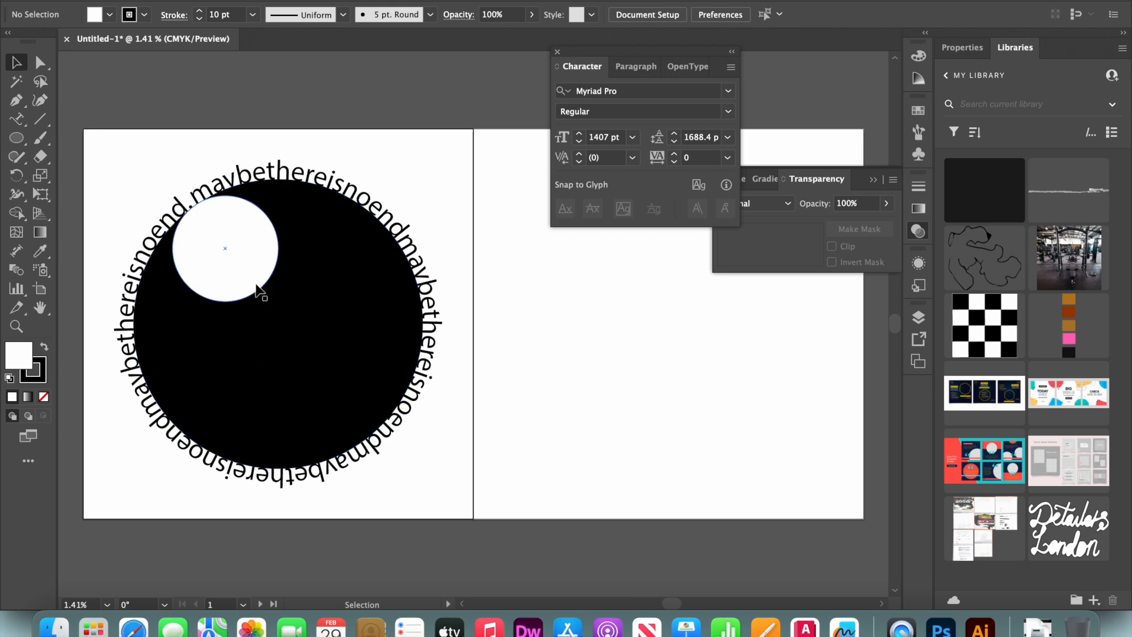
Enlarge the white circle and position it against the large circle's upper-left edge
left_click(257, 290)
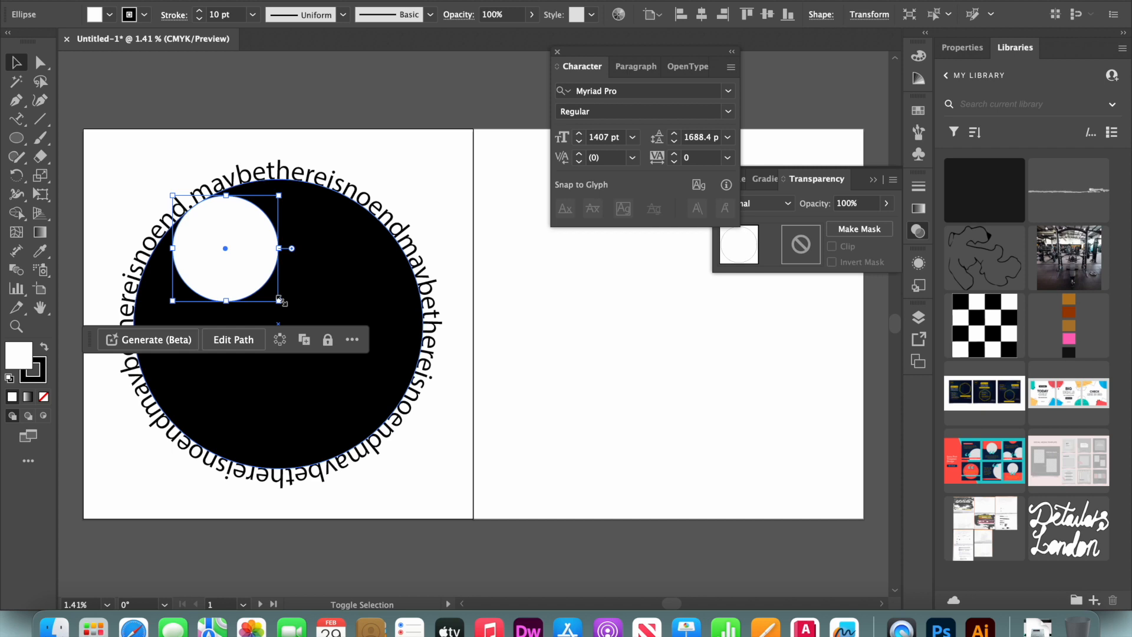
left_click_drag(280, 300, 298, 320)
mouse_move(264, 275)
left_mouse_down()
mouse_move(281, 298)
mouse_move(269, 289)
left_mouse_up()
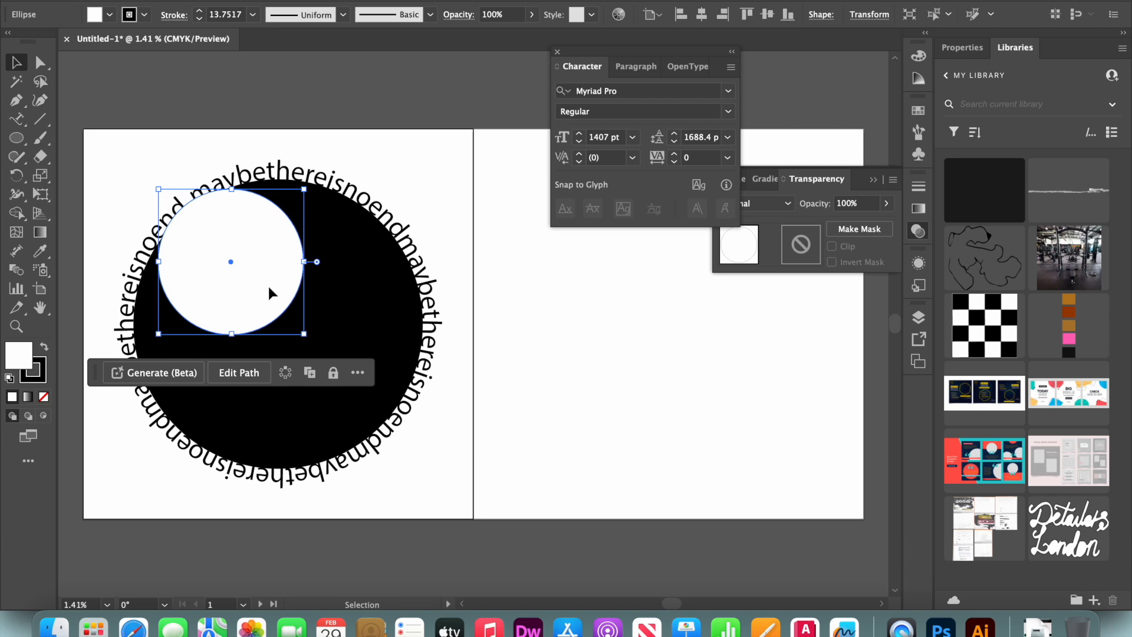
Duplicate the white circle to the lower right so the two circles touch diagonally
left_click(269, 293)
left_click_drag(269, 293, 346, 413)
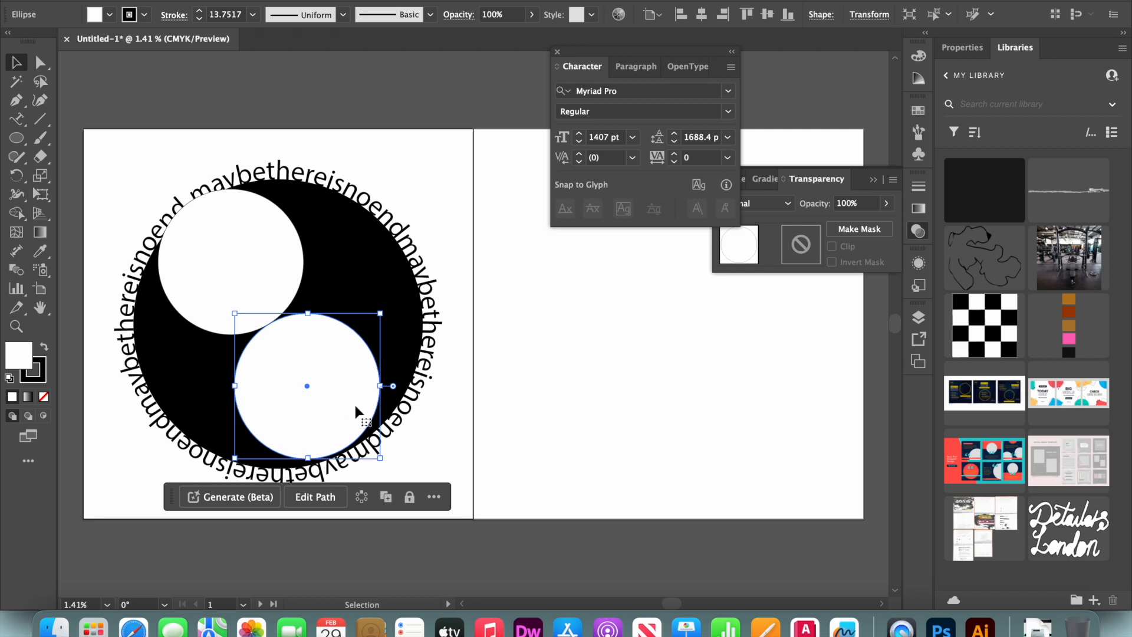
left_click(264, 286)
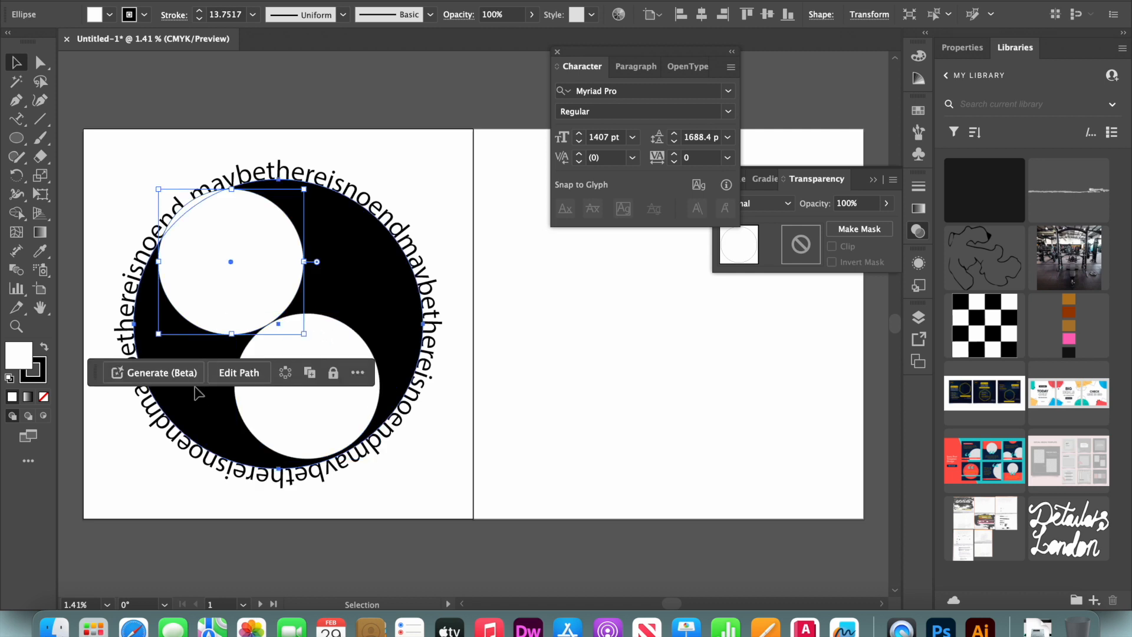
left_click(199, 394)
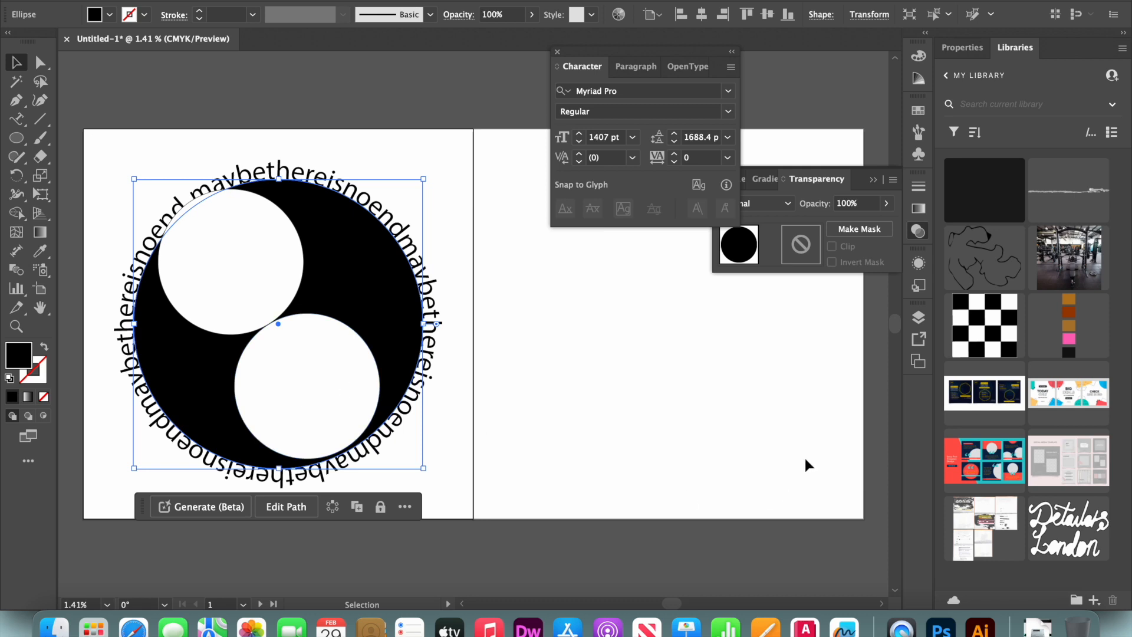
left_click(918, 318)
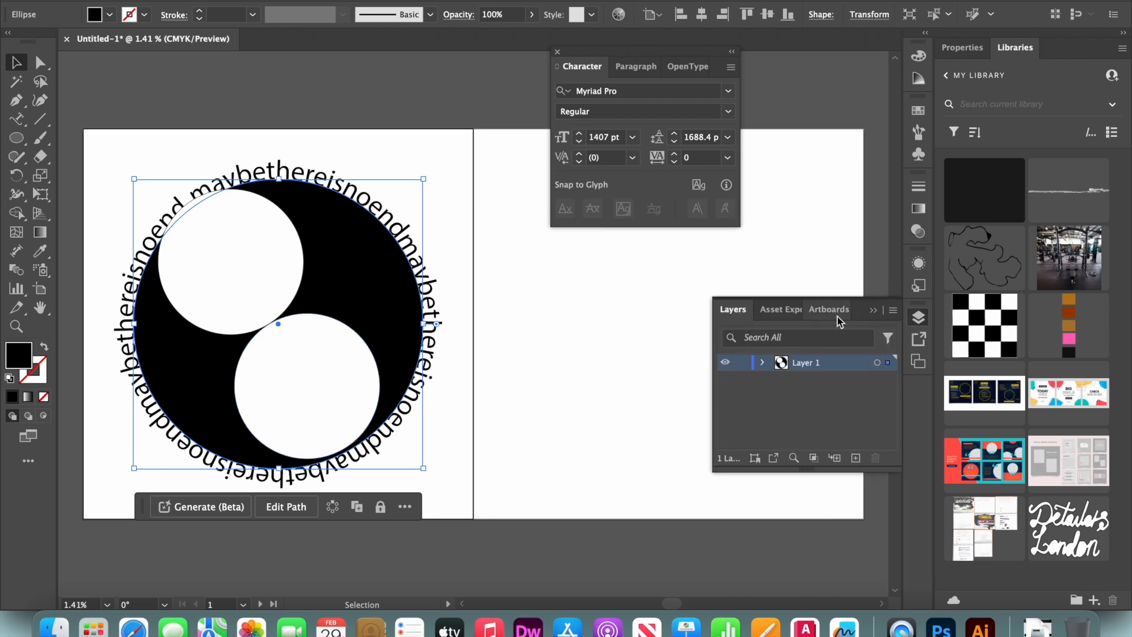
left_click(918, 361)
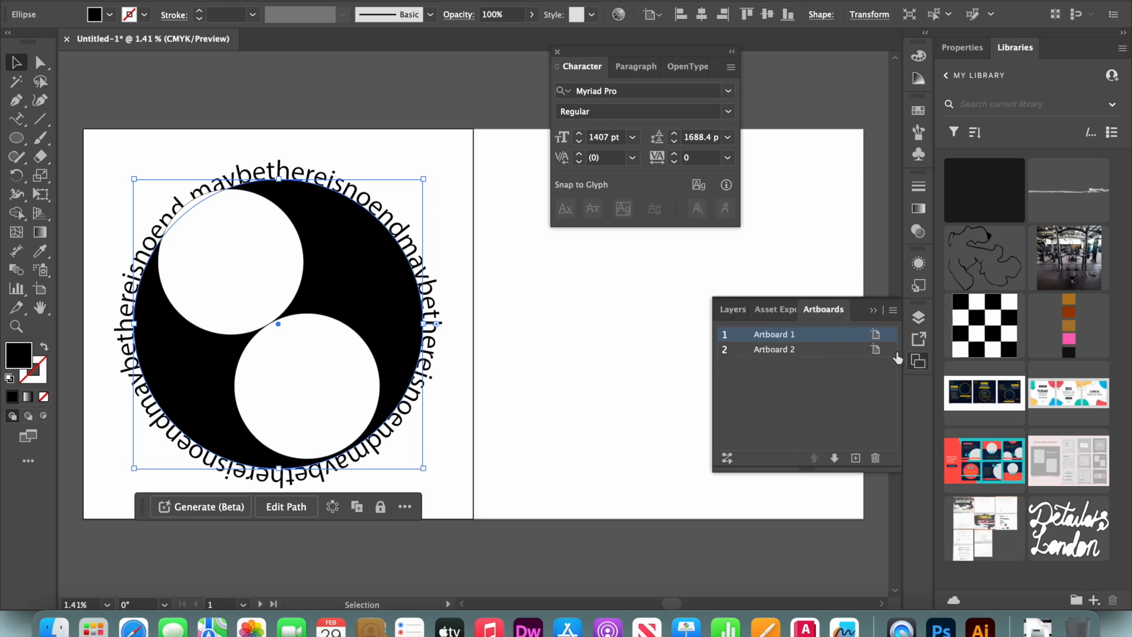
left_click(916, 342)
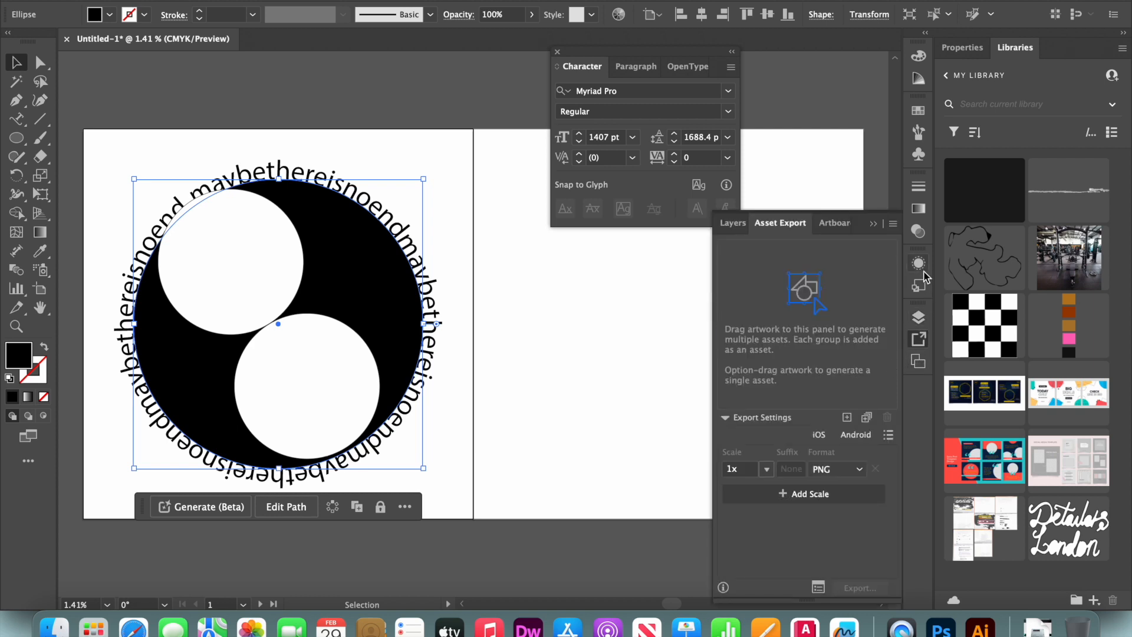
left_click(920, 288)
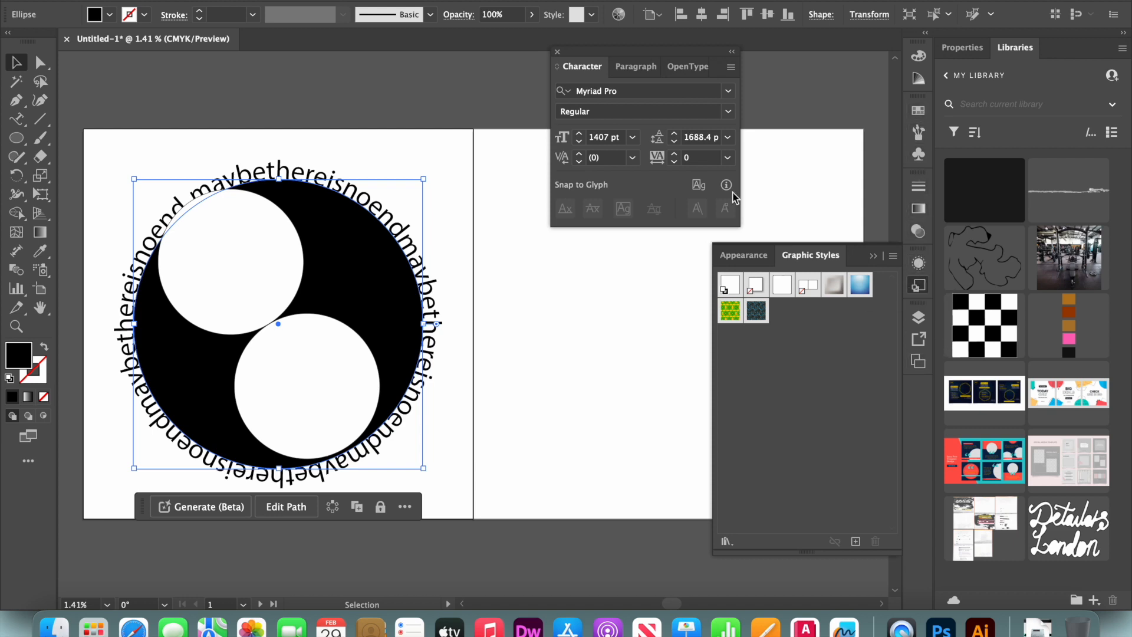
left_click(394, 1)
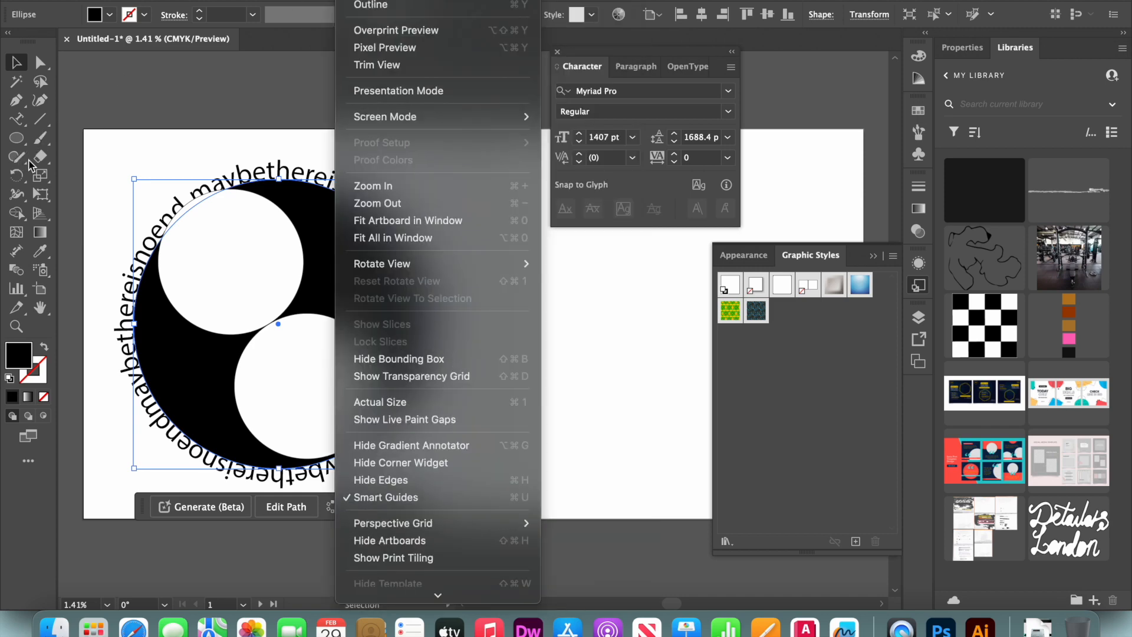
Merge the upper white circle with the large black circle using the Shape Builder
left_click(18, 214)
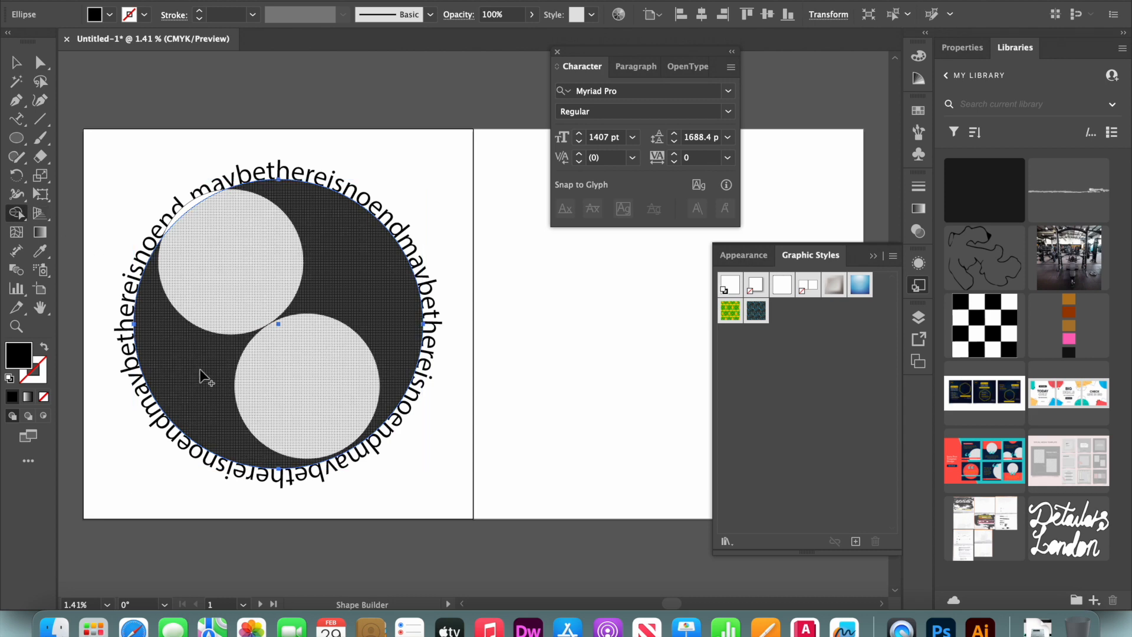
left_click(206, 286)
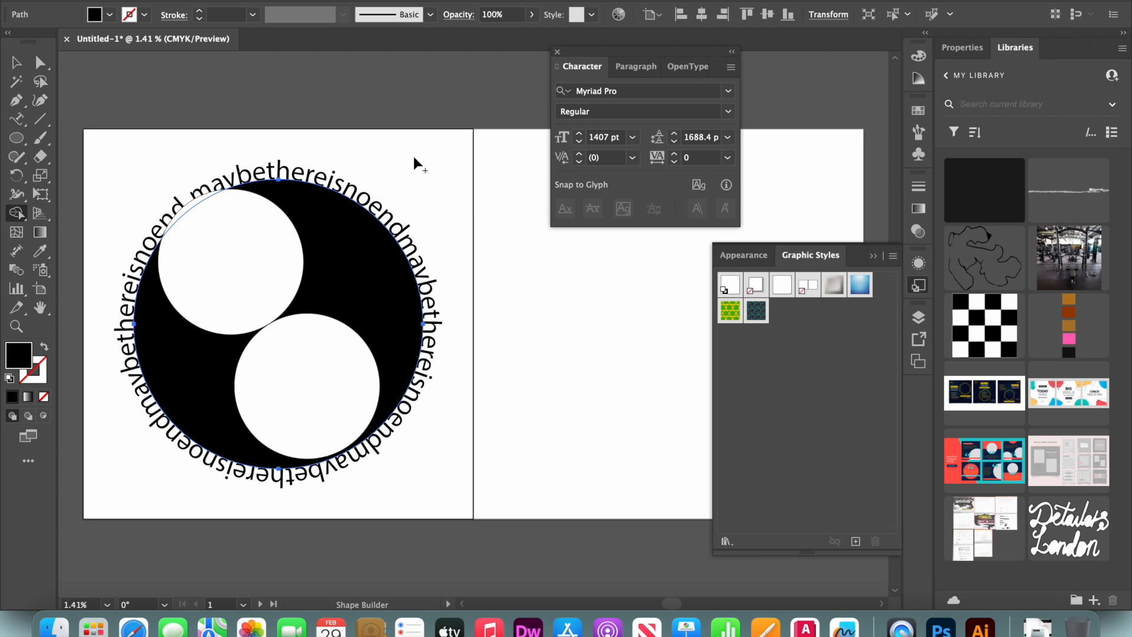
key("v")
left_click(245, 221)
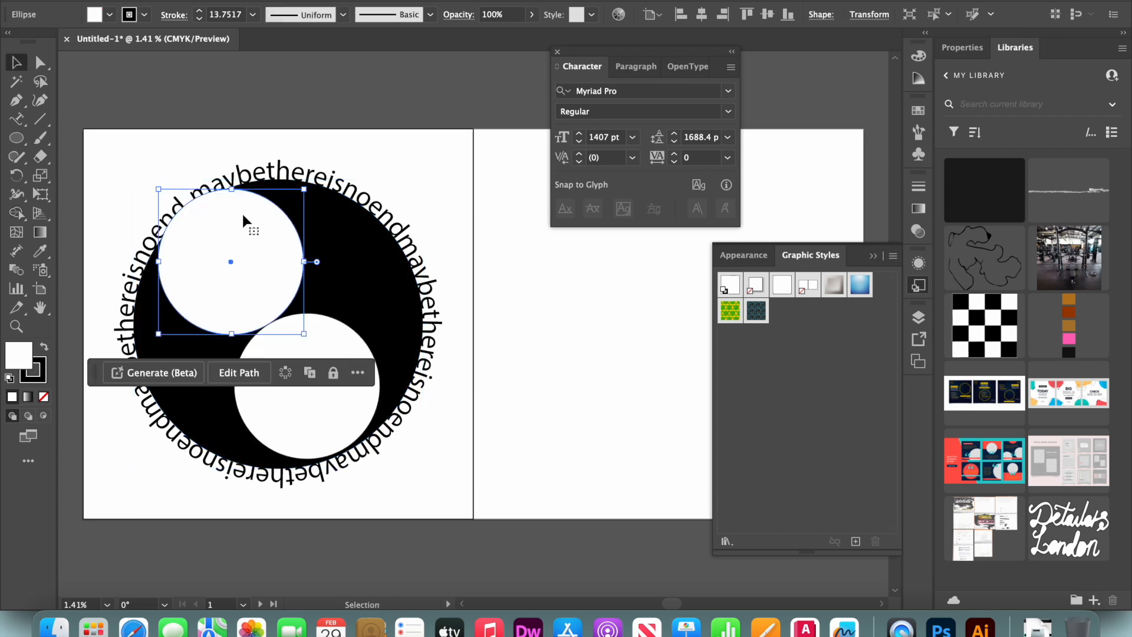
left_click(192, 399, "shift")
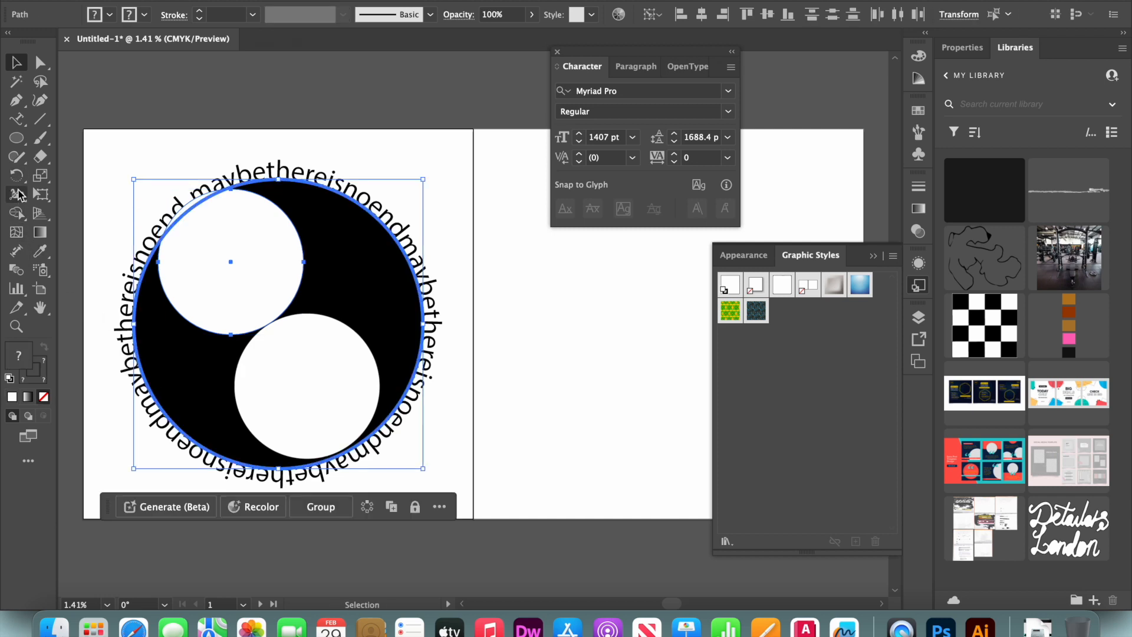
left_click(17, 213)
mouse_move(235, 268)
left_mouse_down()
mouse_move(198, 317)
mouse_move(204, 386)
left_mouse_up()
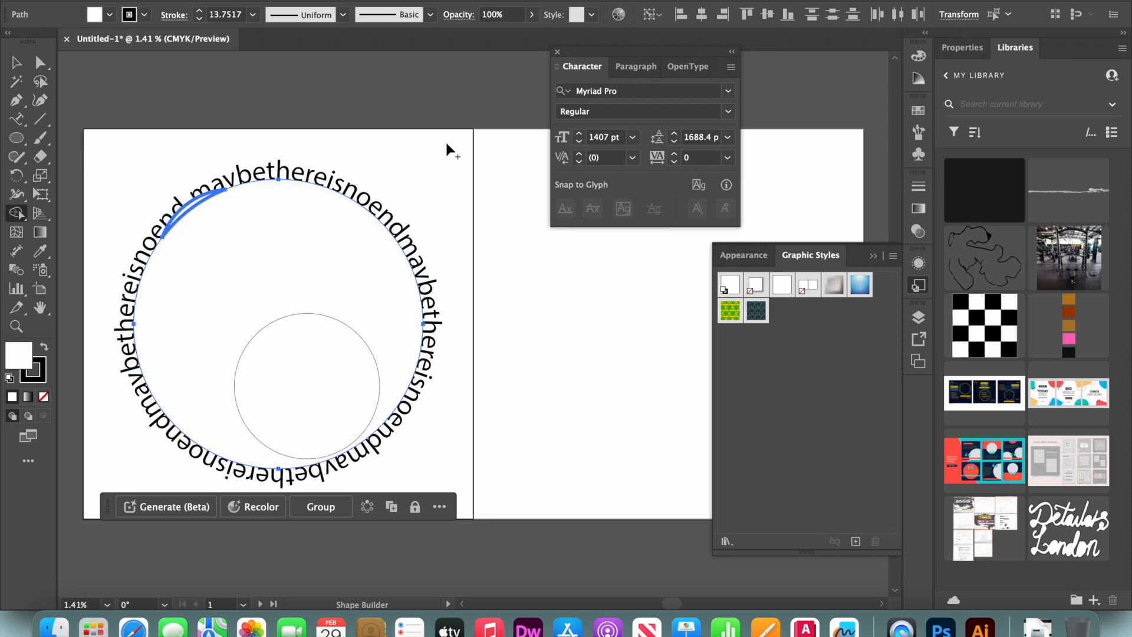
Undo the last two edits made to the circle artwork
key("x")
key("s")
key("x")
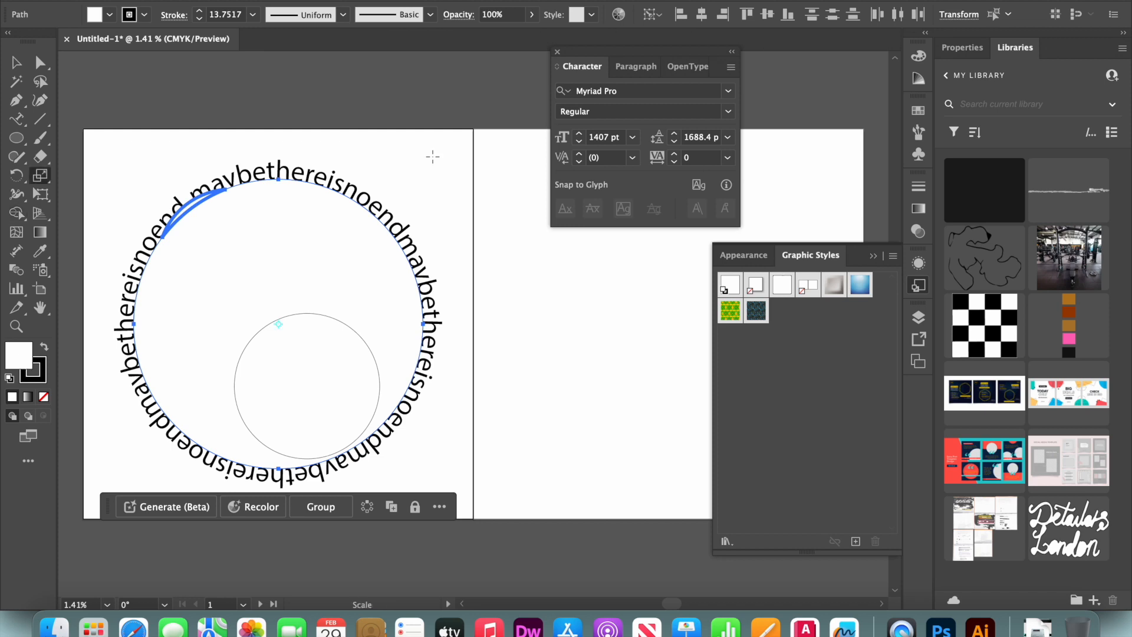
key("super+z")
key("super+z")
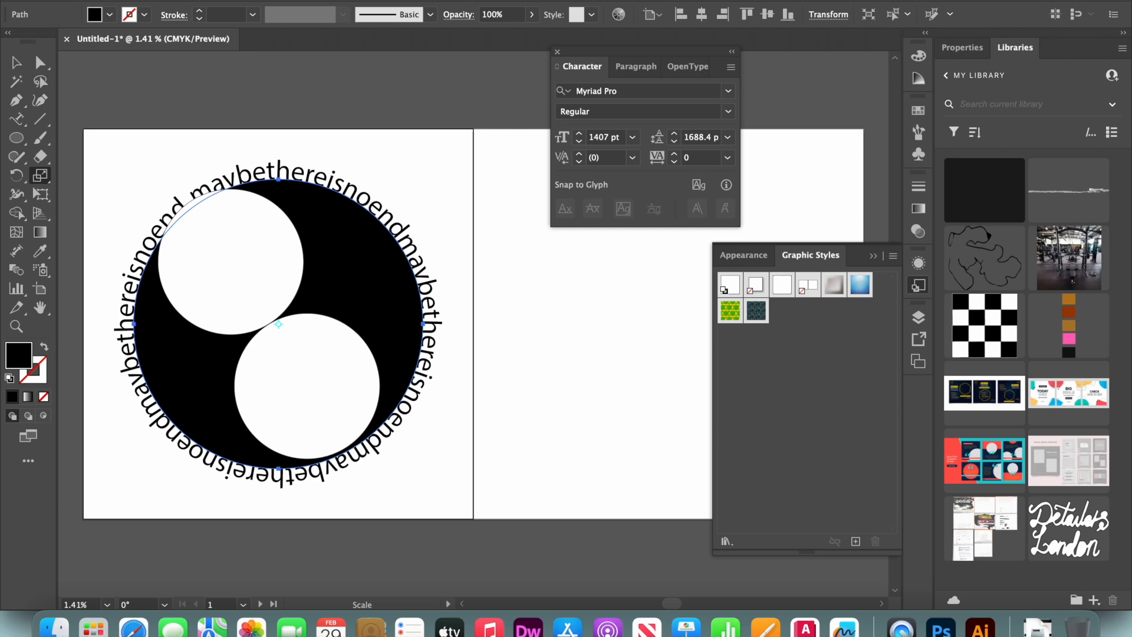
Search the Help for path-related commands and browse the matching menu entries
left_click(455, 0)
type("path")
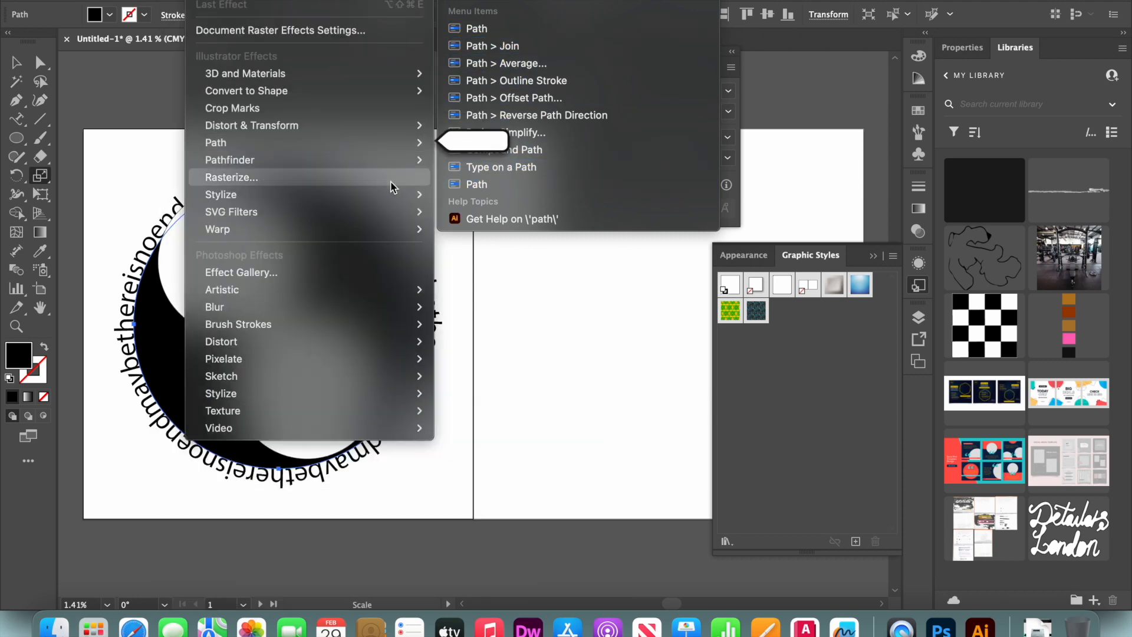
left_click(400, 164)
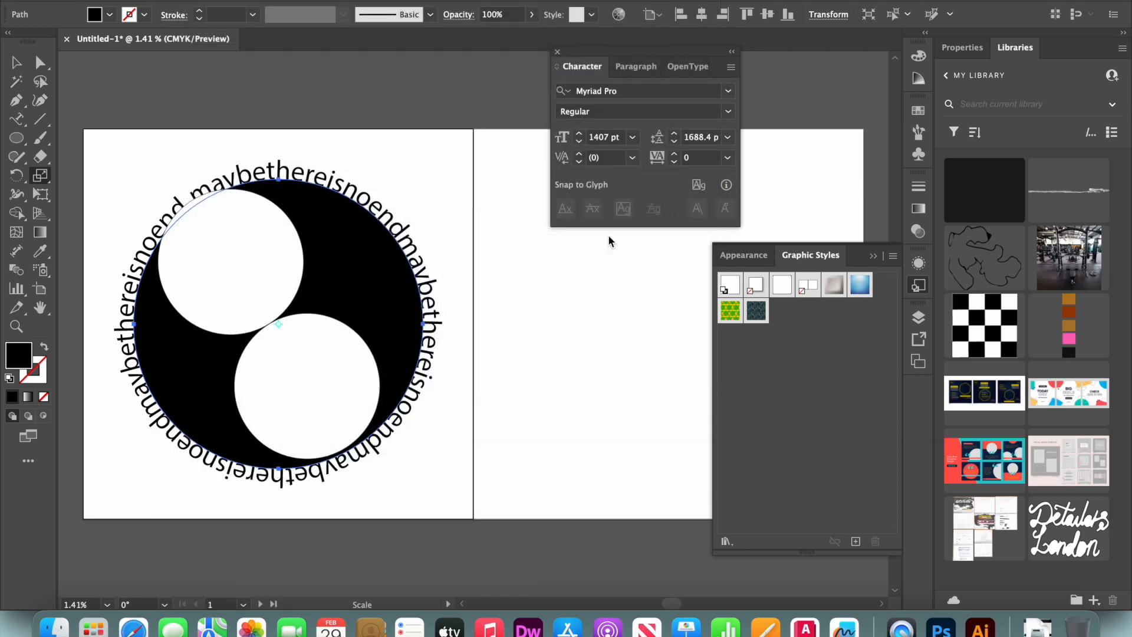
Open the Layers panel and switch to a different workspace layout
left_click(869, 257)
left_click(918, 319)
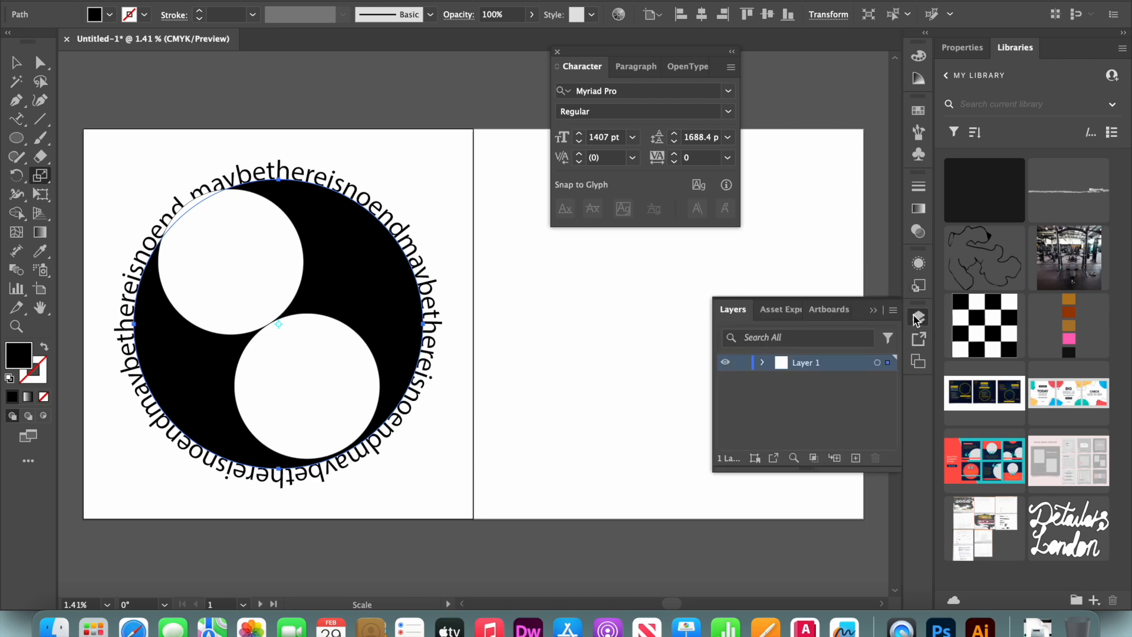
left_click(867, 307)
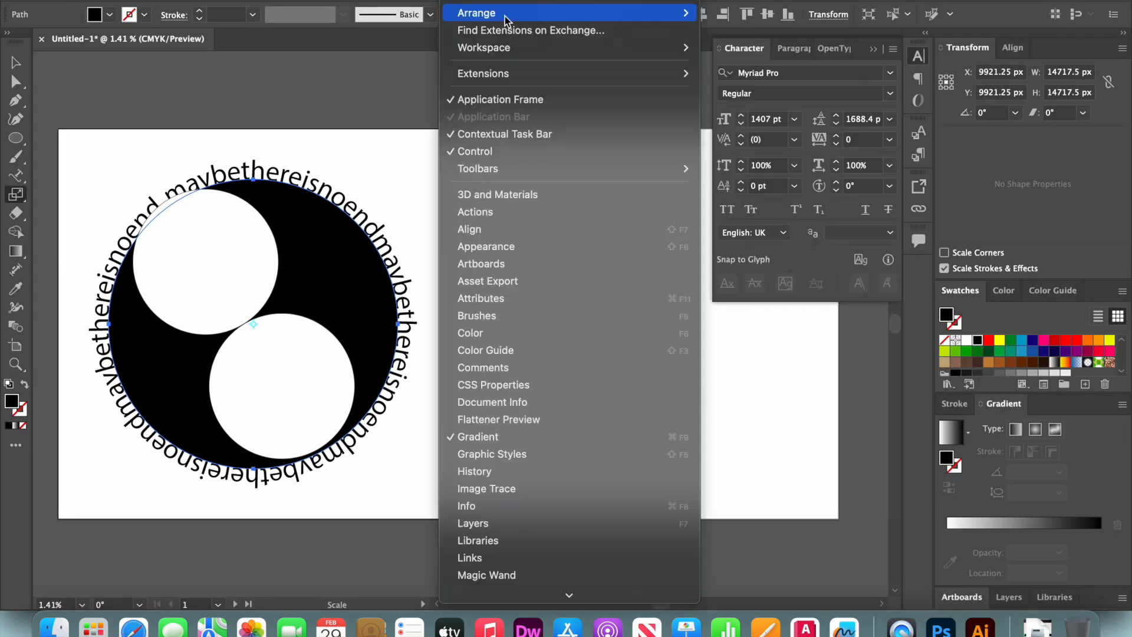
mouse_move(690, 51)
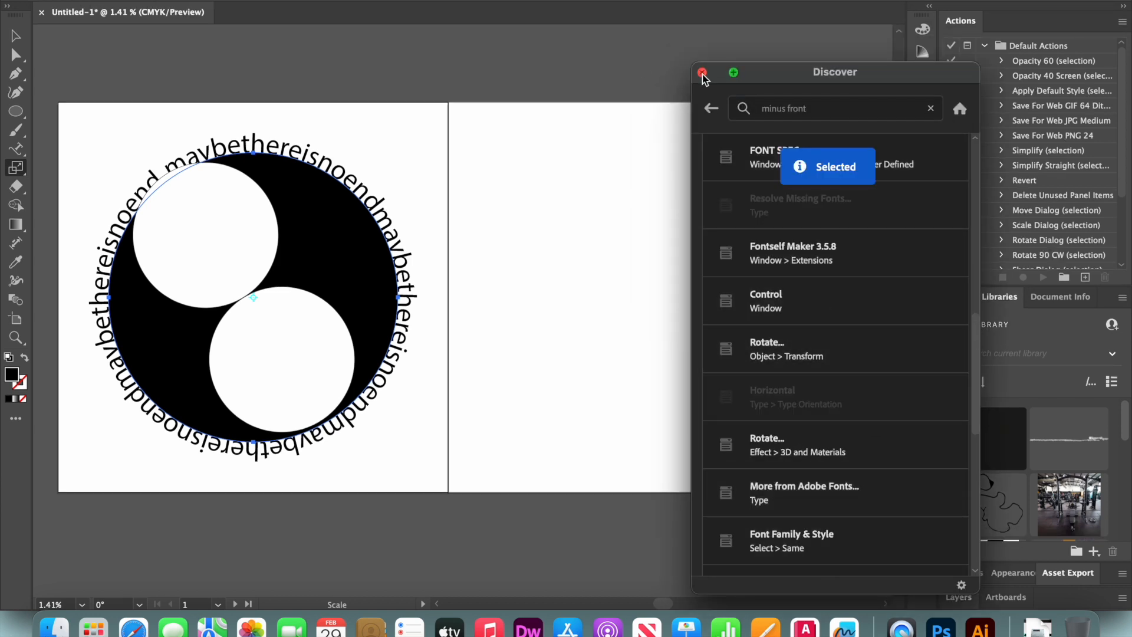
left_click(703, 73)
Reshape the merged black shape with Direct Selection, moving its anchor points and handles into a curving yin-yang outline
left_click(14, 74)
left_click(282, 359)
left_click_drag(314, 298, 295, 287)
left_click_drag(232, 302, 212, 307)
left_click_drag(145, 276, 114, 226)
left_click_drag(175, 173, 213, 158)
left_click_drag(396, 298, 419, 468)
left_click(397, 297)
left_click_drag(278, 439, 194, 437)
left_click(279, 439)
left_click(282, 359)
key("a")
left_click_drag(282, 359, 330, 369)
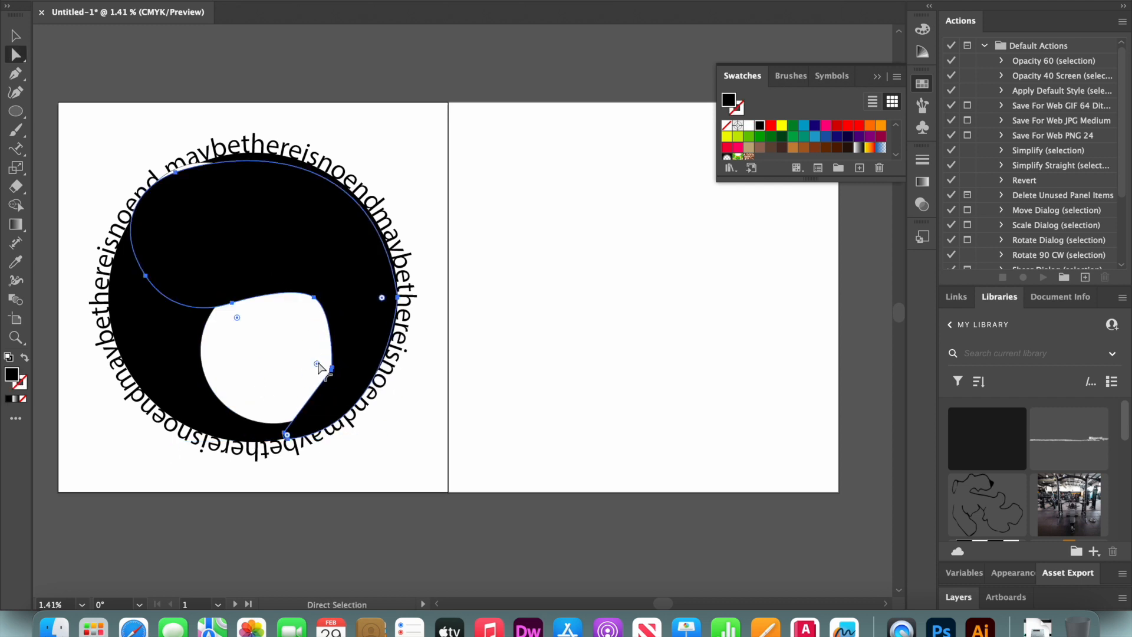
Delete the selected white piece inside the black shape and reset the default fill and stroke colors
left_click(265, 366)
key("Delete")
left_click(265, 236)
key("d")
left_click_drag(183, 171, 192, 156)
left_click_drag(329, 348, 344, 352)
key("super+z")
Adjust the lower anchor point and its handles to smooth the black shape's S-curve
key("minus")
key("a")
left_click(332, 368)
left_click_drag(332, 368, 338, 400)
left_click(285, 431)
Zoom in, fine-tune the remaining curve handles of the black shape, and select all artwork
key("super+equal")
key("super+equal")
left_click_drag(464, 309, 543, 276)
left_click_drag(475, 332, 417, 337)
scroll(486, 300, "down", 5)
left_click_drag(570, 178, 576, 179)
mouse_move(442, 195)
left_mouse_down()
mouse_move(395, 176)
mouse_move(463, 188)
left_mouse_up()
left_click(283, 404)
key("super+a")
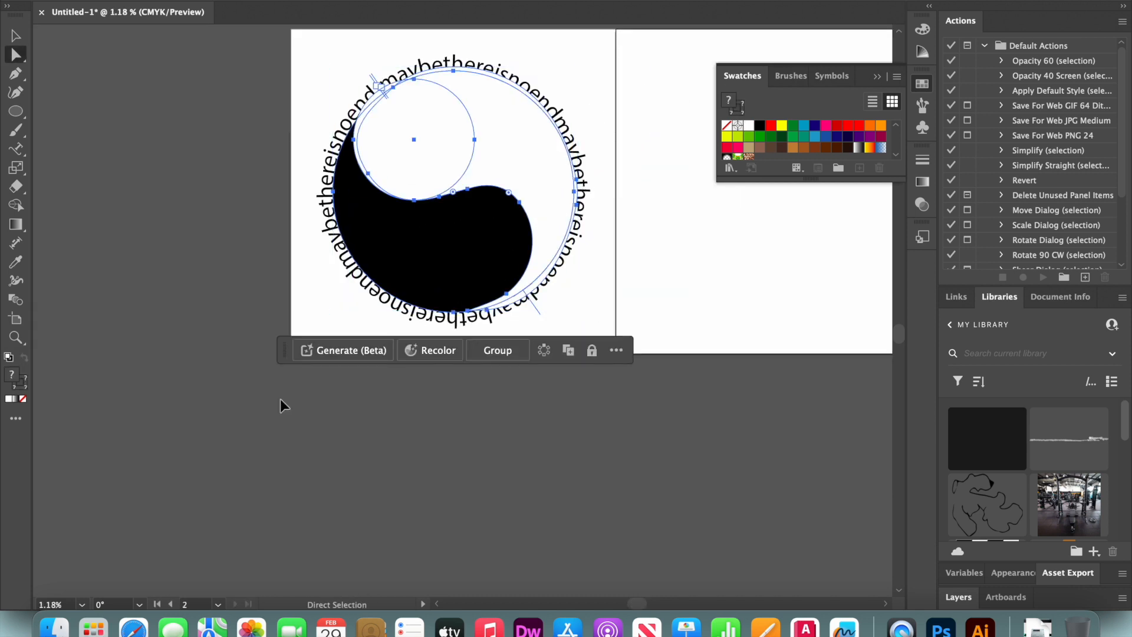
Draw small circles inside each half as the yin-yang dots and swap their fill and stroke colors
scroll(412, 372, "down", 5)
left_click_drag(434, 321, 535, 325)
key("l")
left_click_drag(512, 276, 518, 283)
key("v")
left_click_drag(533, 334, 510, 296)
left_click(24, 357)
left_click(167, 213)
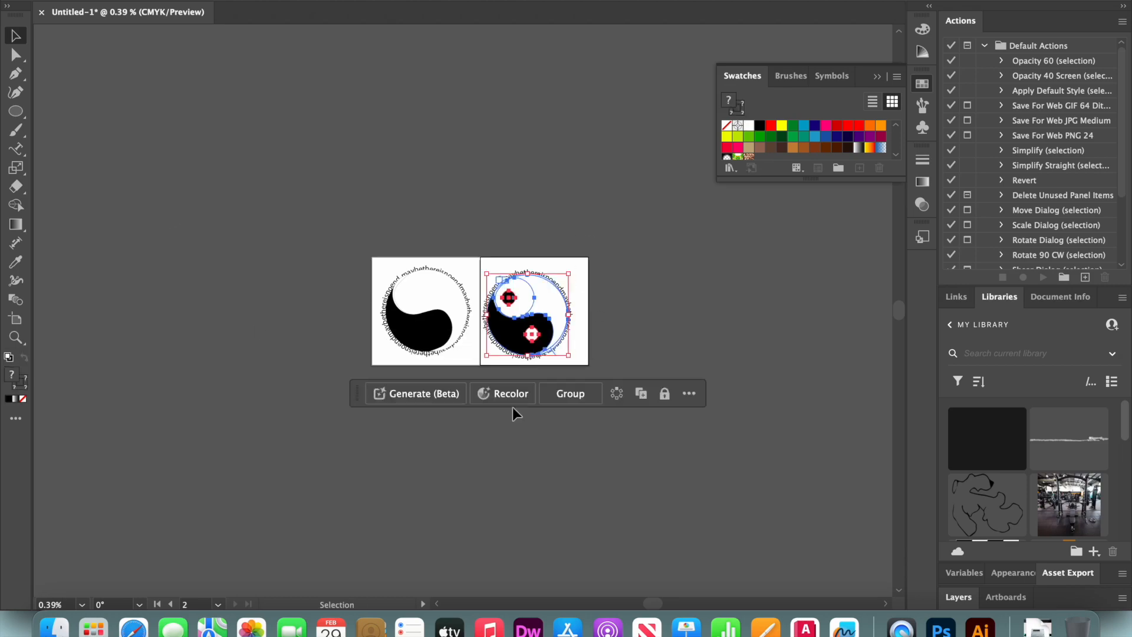
Select the finished artwork and save the document as alpha and omega
left_click_drag(580, 358, 487, 265)
left_click(330, 195)
left_click(171, 0)
left_click(184, 133)
type("alpha andomega")
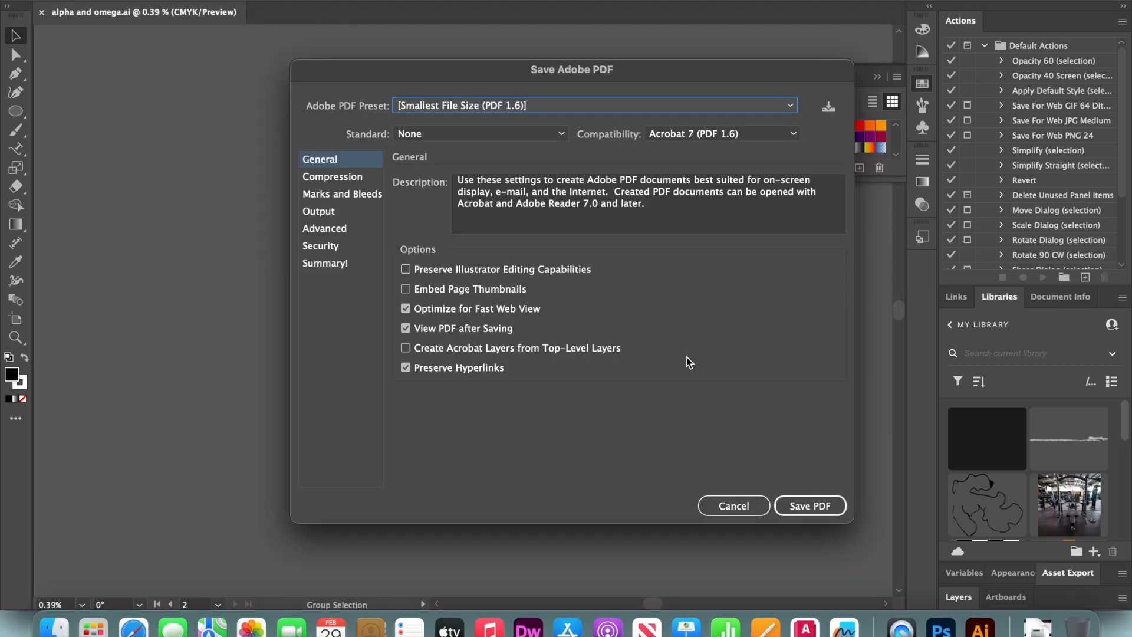